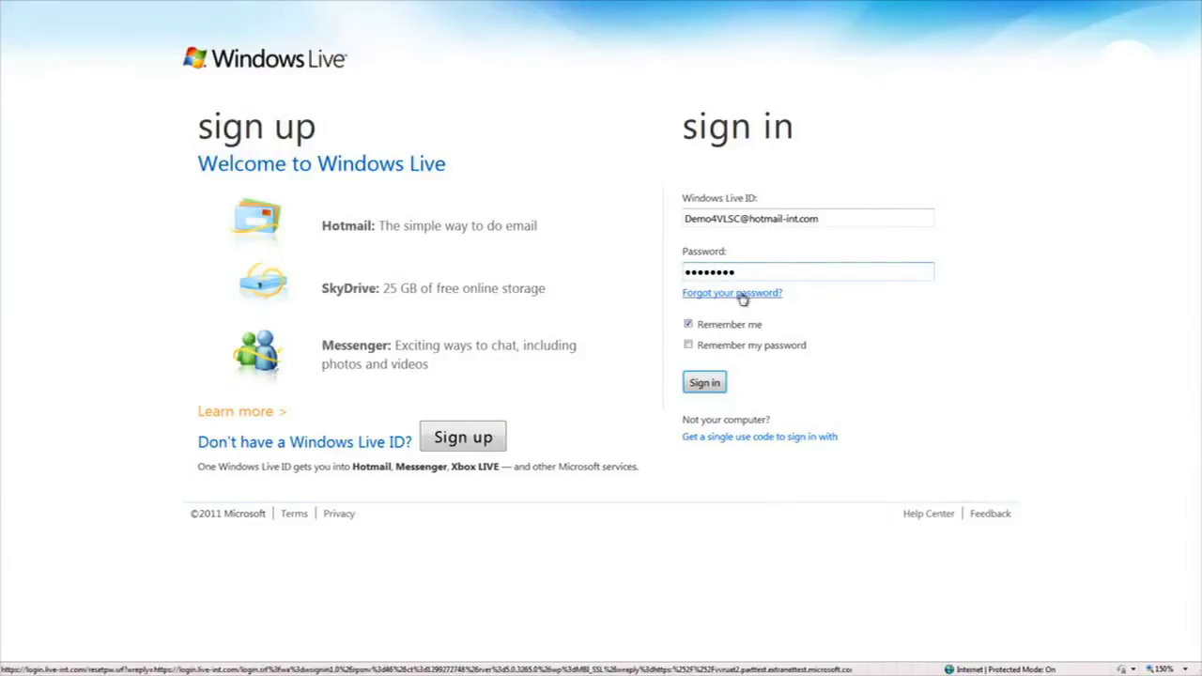
Sign in to VLSC and browse Software Assurance benefits down to the Training Vouchers details
click(714, 382)
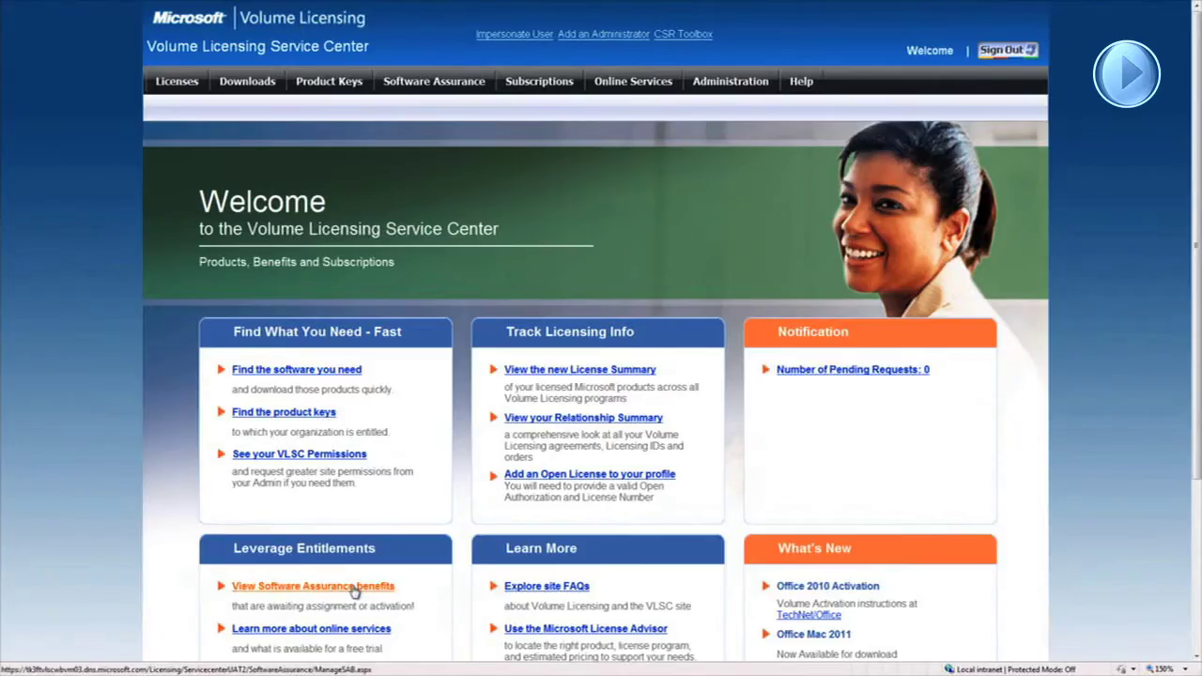
click(356, 590)
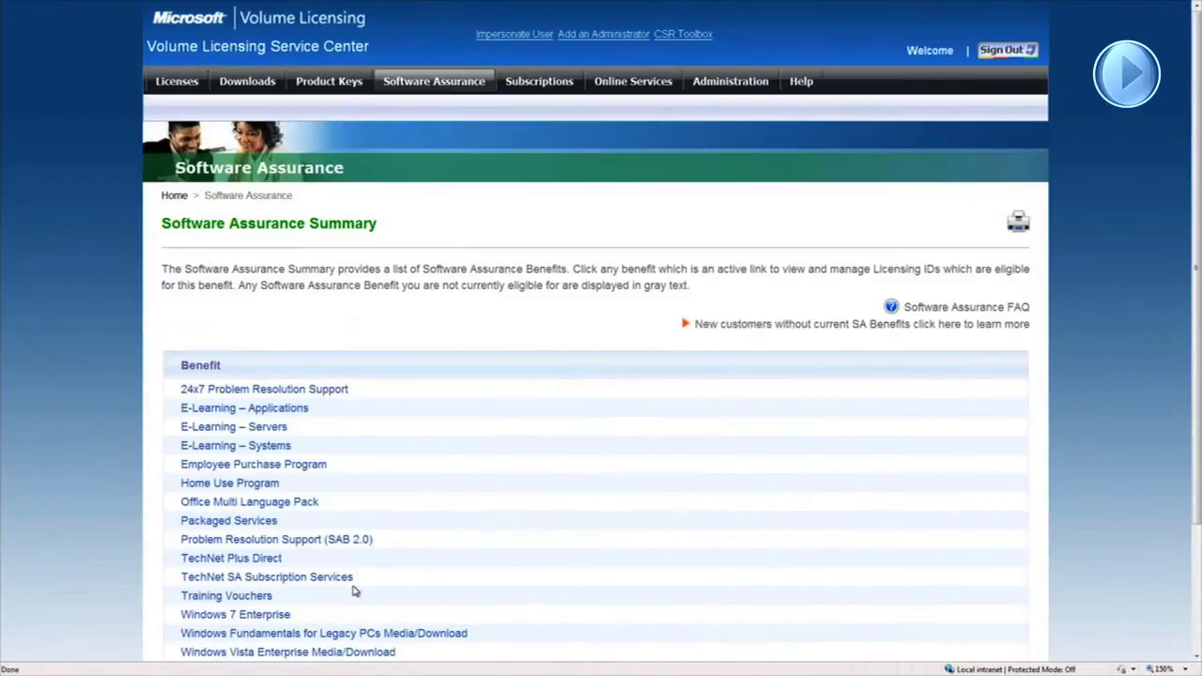
click(259, 598)
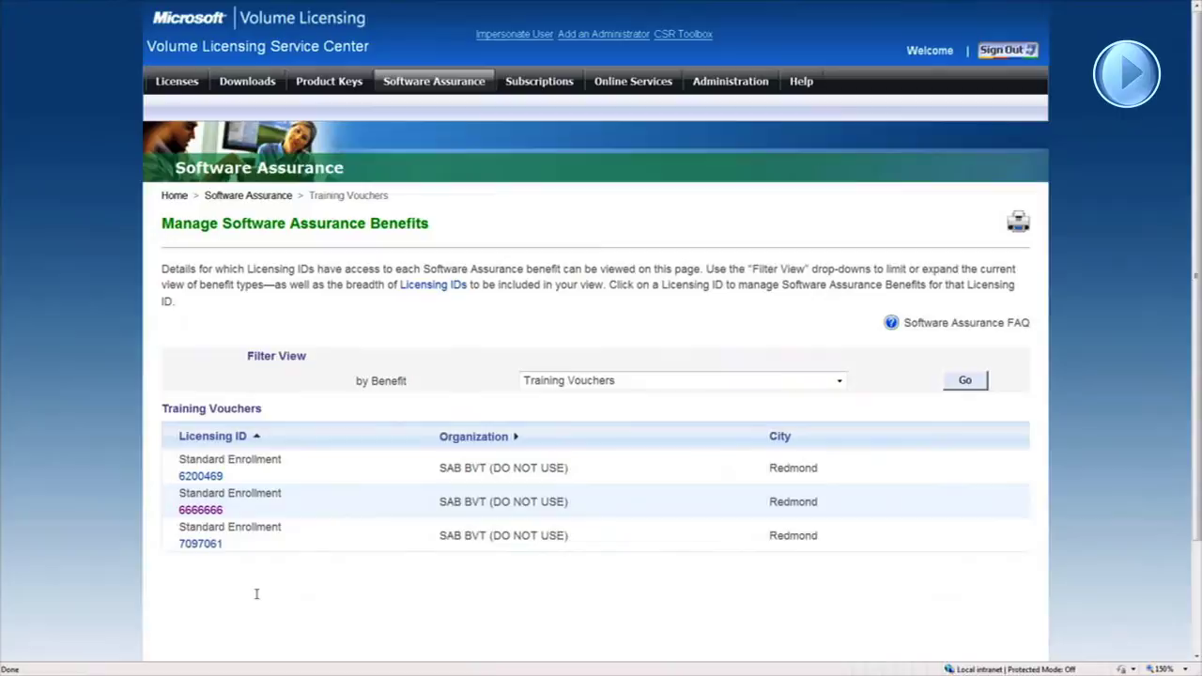
click(214, 513)
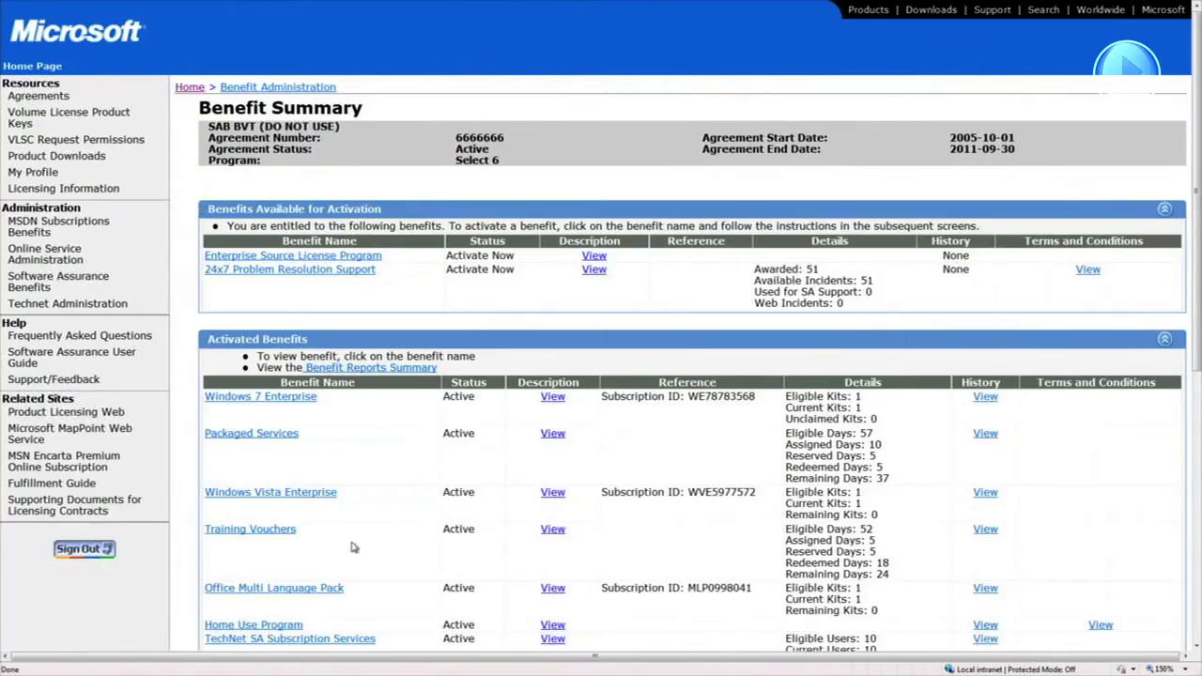
click(293, 539)
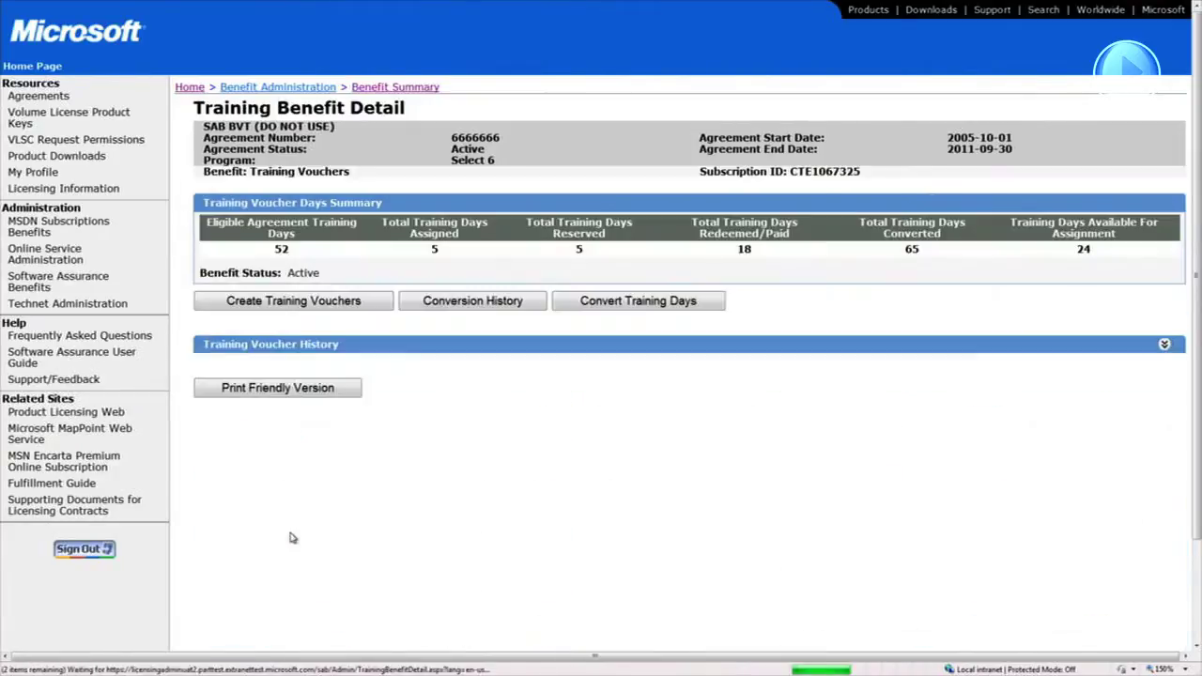
click(357, 302)
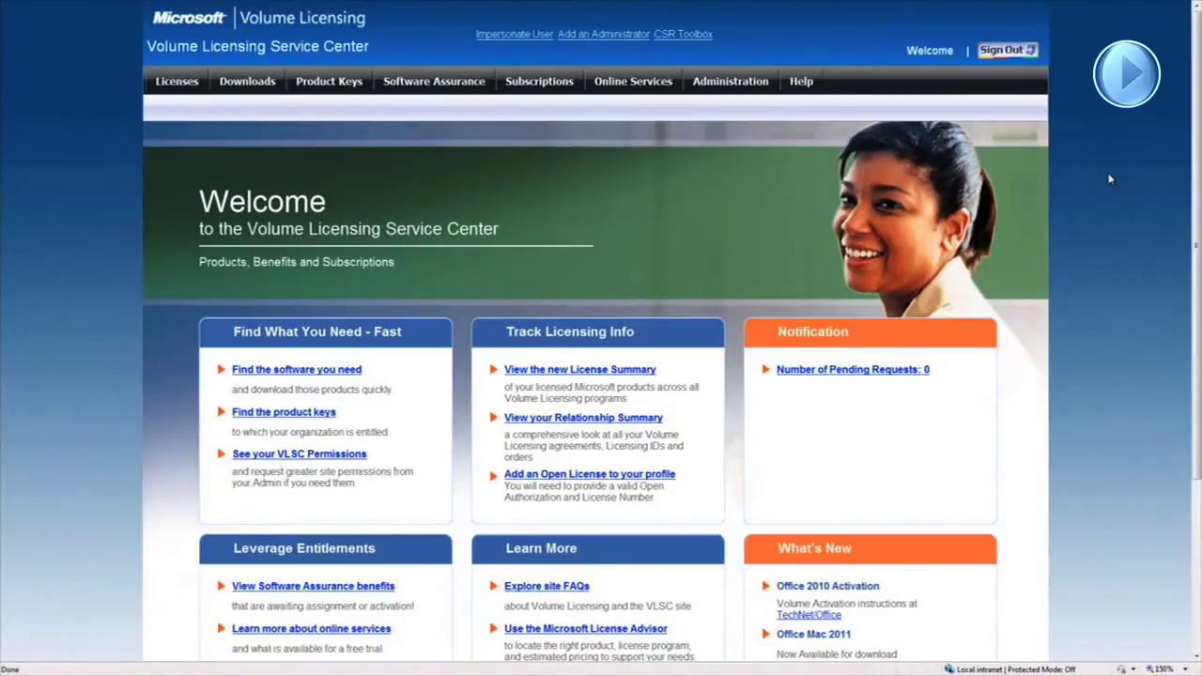
Open the Software Assurance benefit summary and then the Training Vouchers benefit details
click(355, 588)
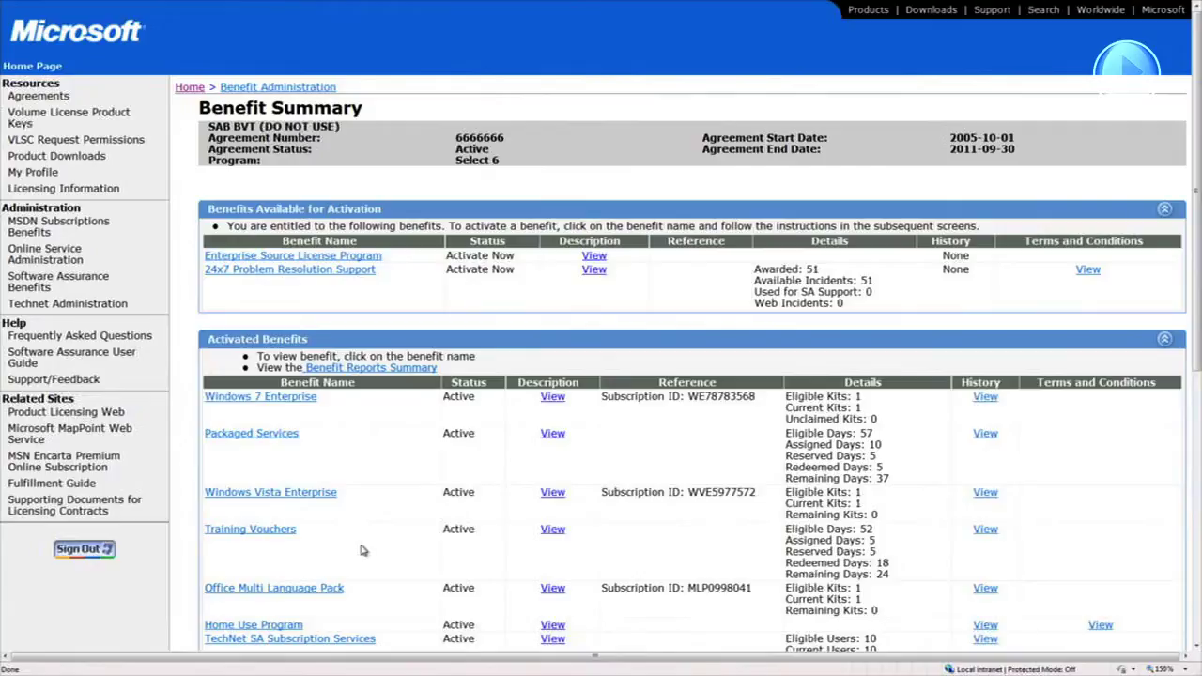
click(249, 530)
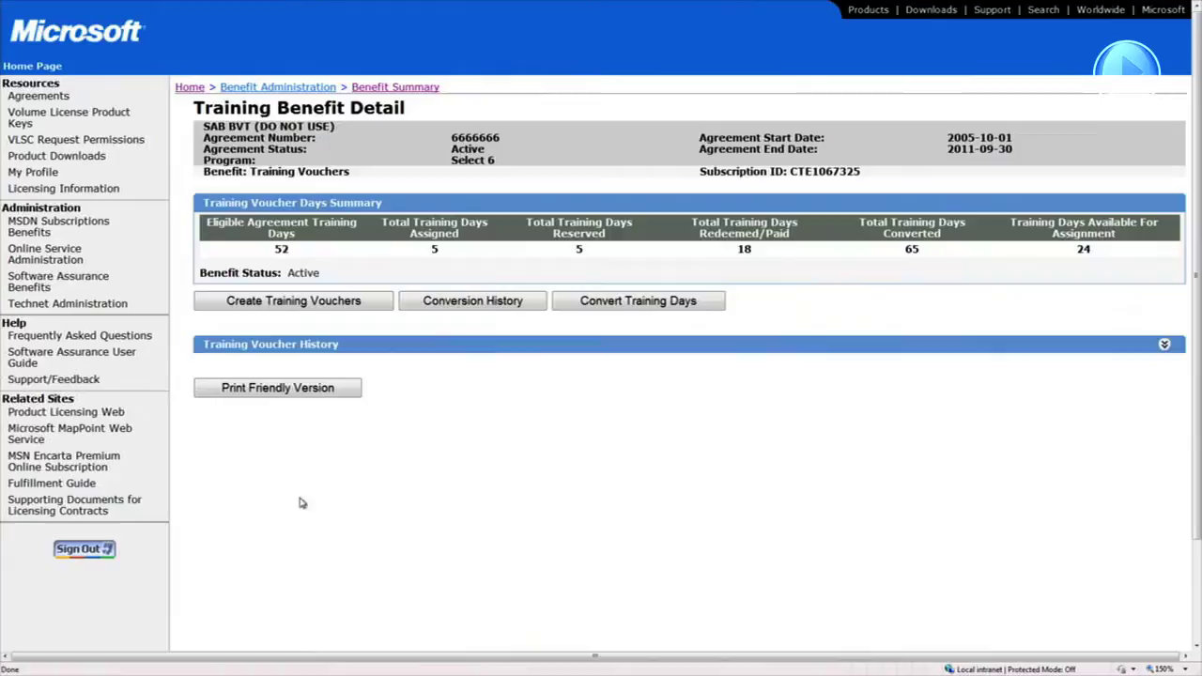
Start a new training voucher and enter the trainee's last name, first name and e-mail
click(357, 310)
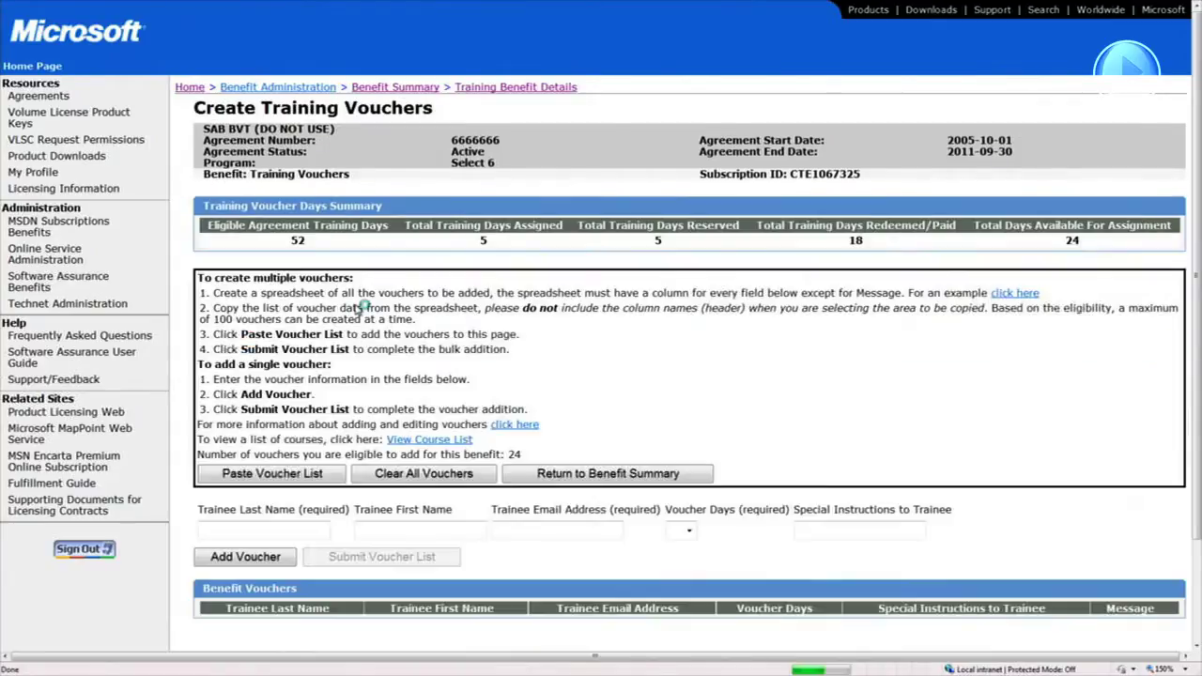
click(226, 530)
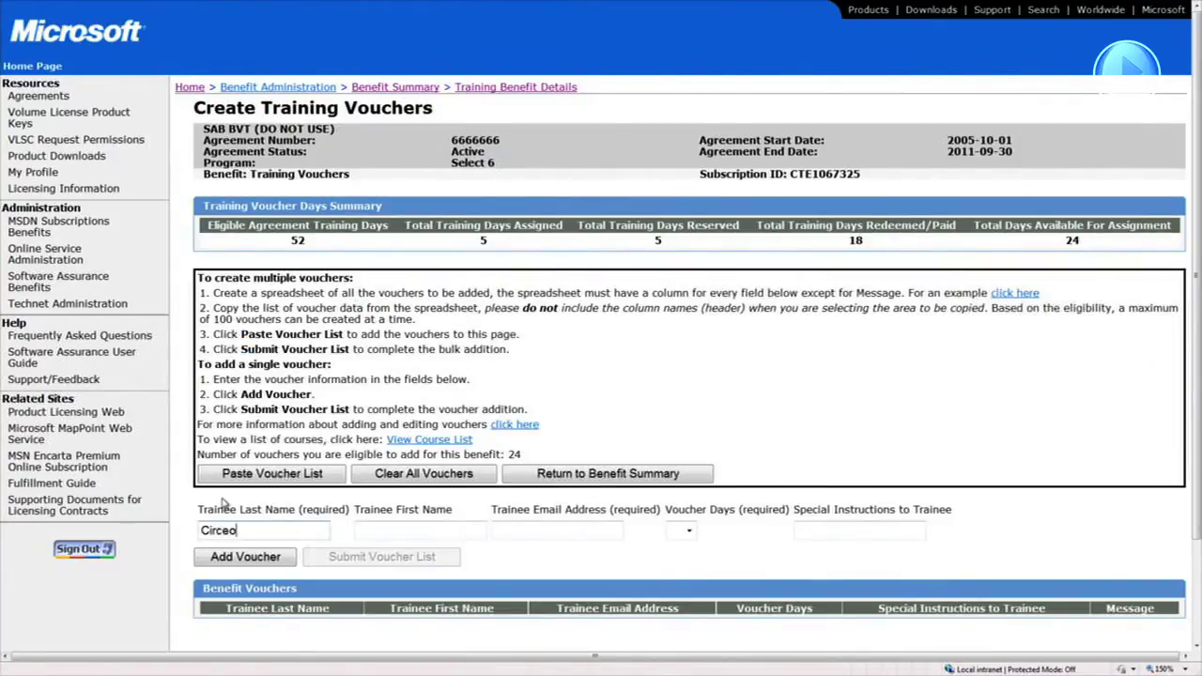
key(Tab)
key(Tab)
text(kcirc)
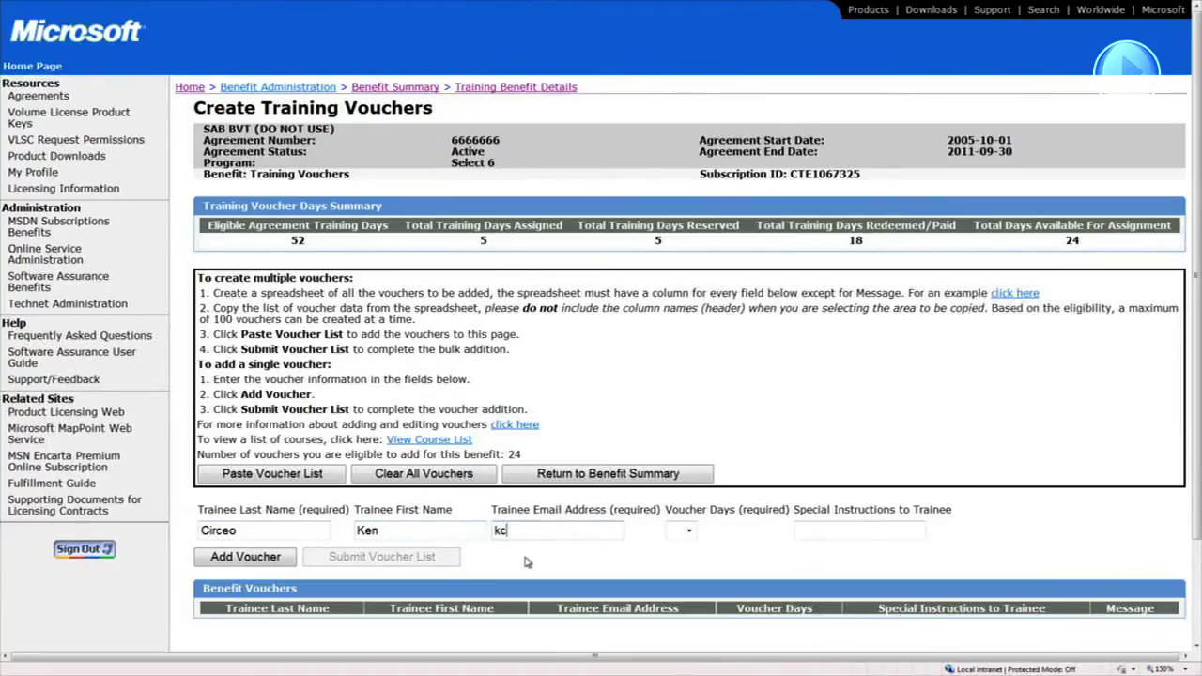
text(eo@contoso.com)
Give the voucher 3 days, add it to the list, and submit the voucher list
click(690, 532)
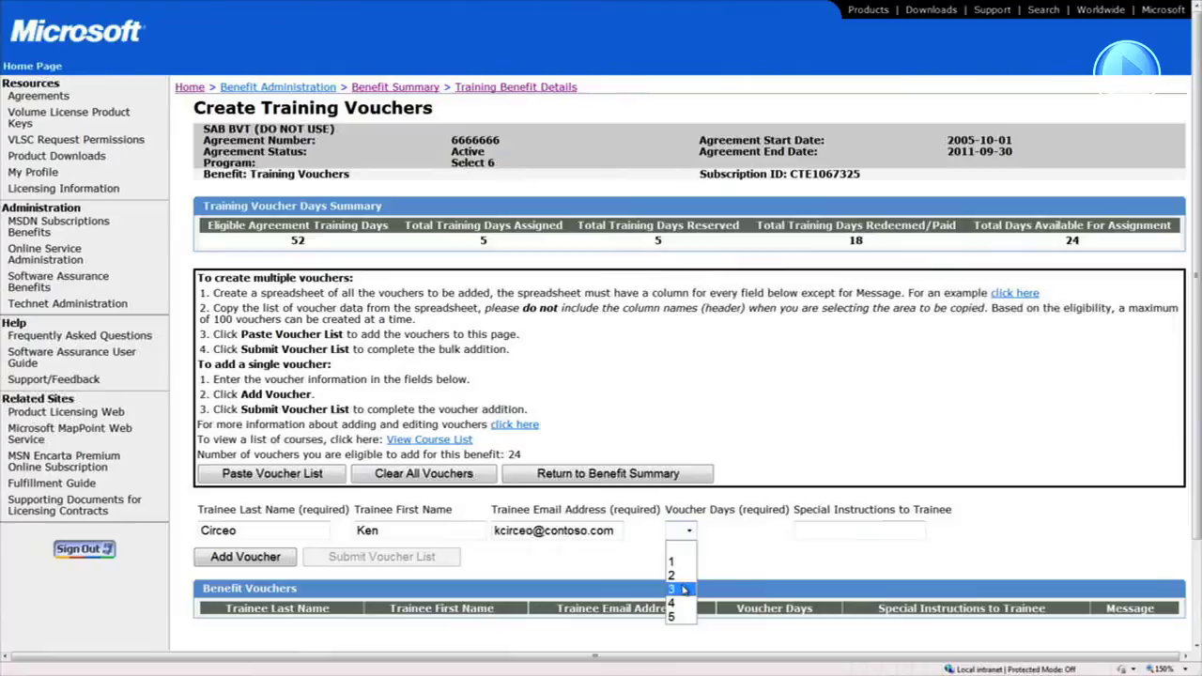
click(685, 590)
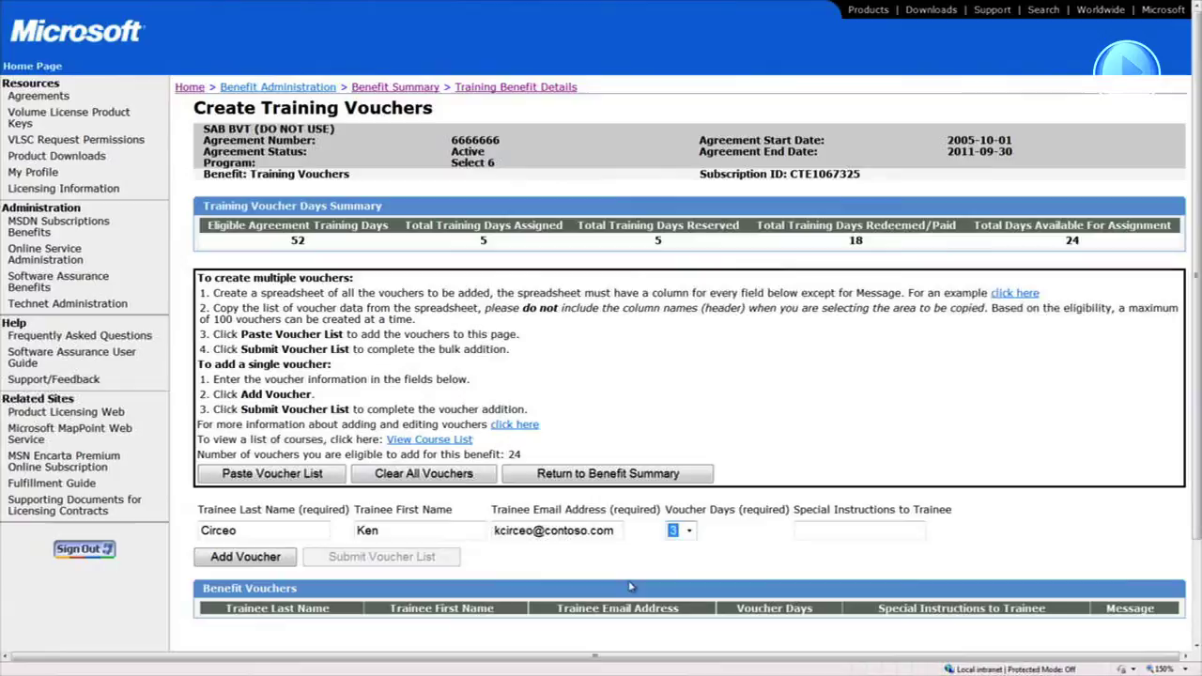
click(291, 557)
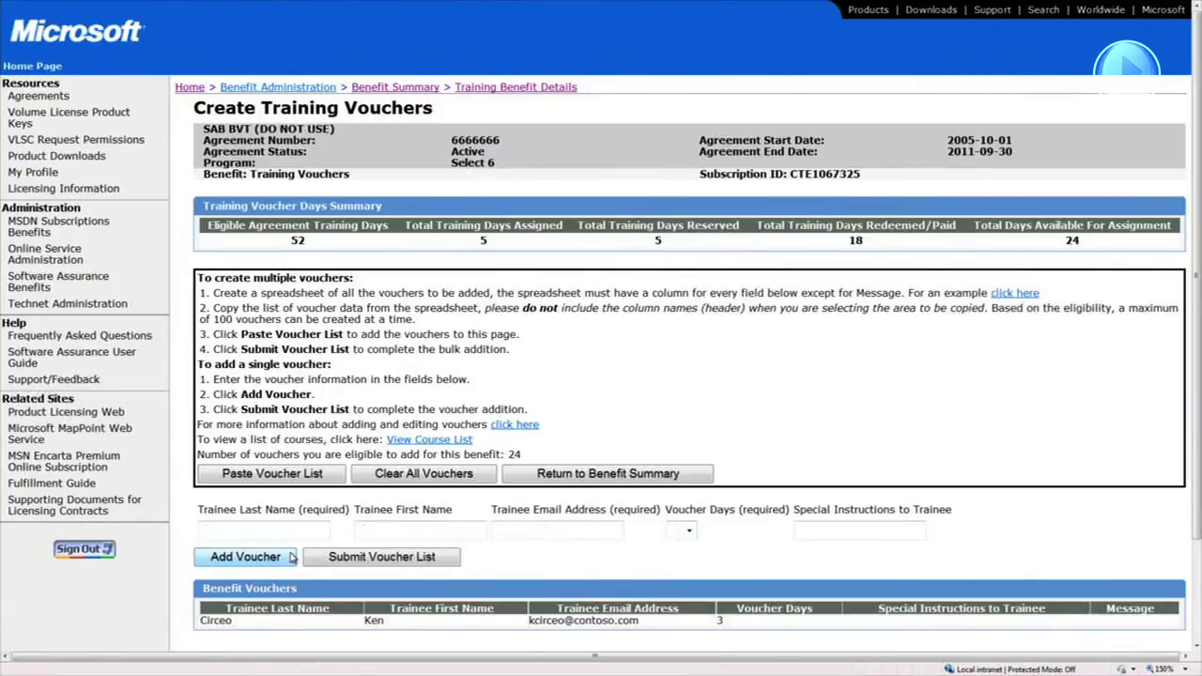
click(360, 558)
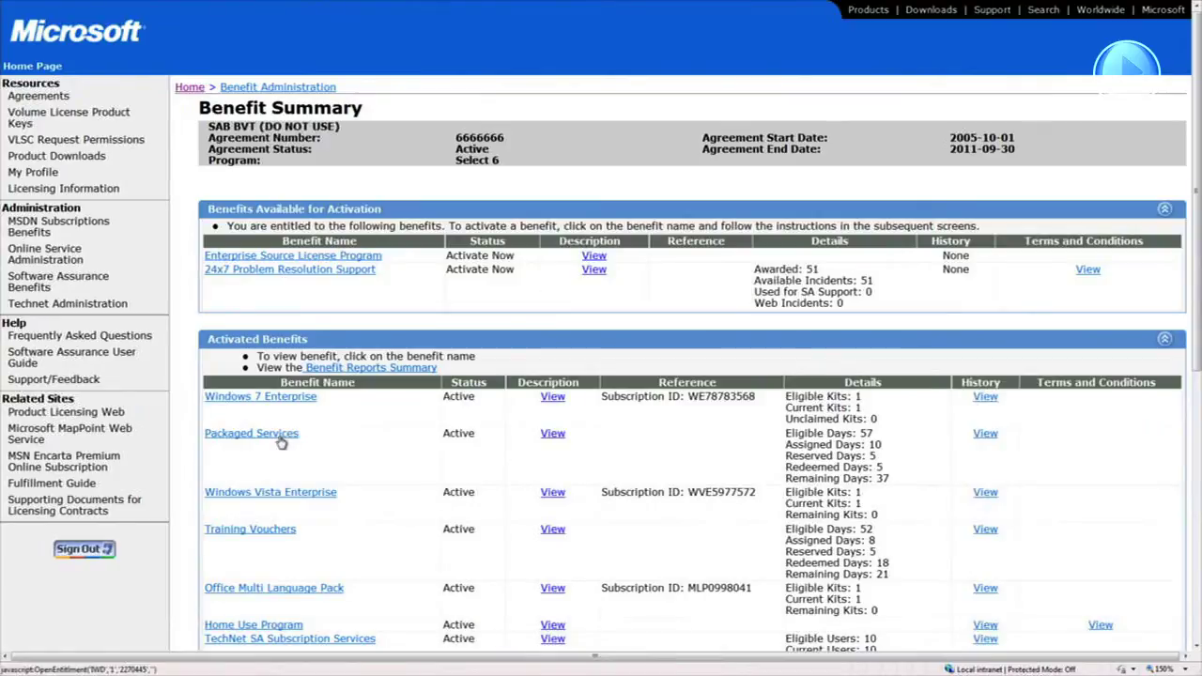
Start a Packaged Services voucher for Desktop Deployment Planning Services at the 1-day level
click(282, 440)
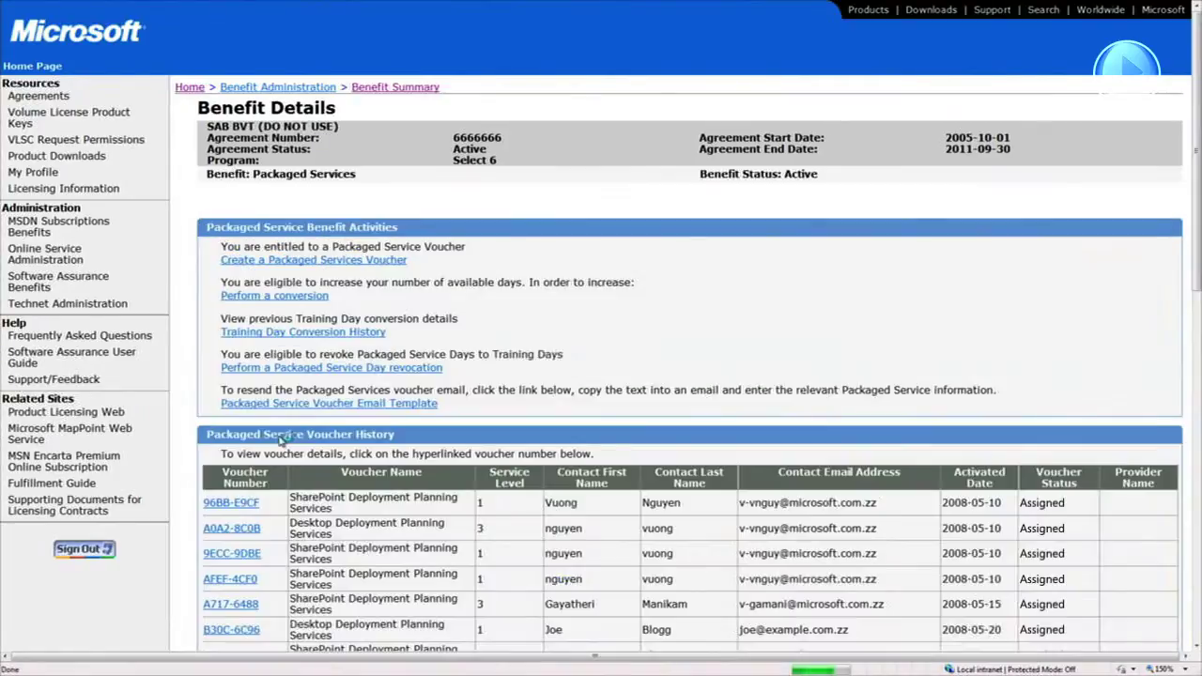
click(400, 264)
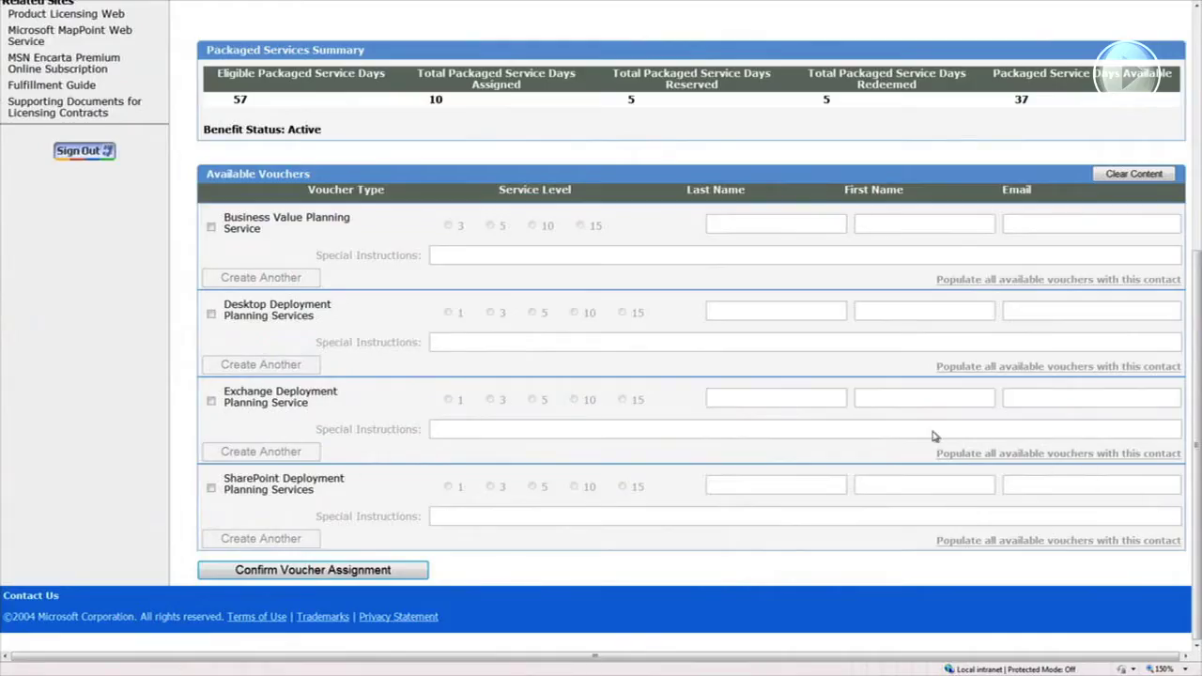
click(211, 316)
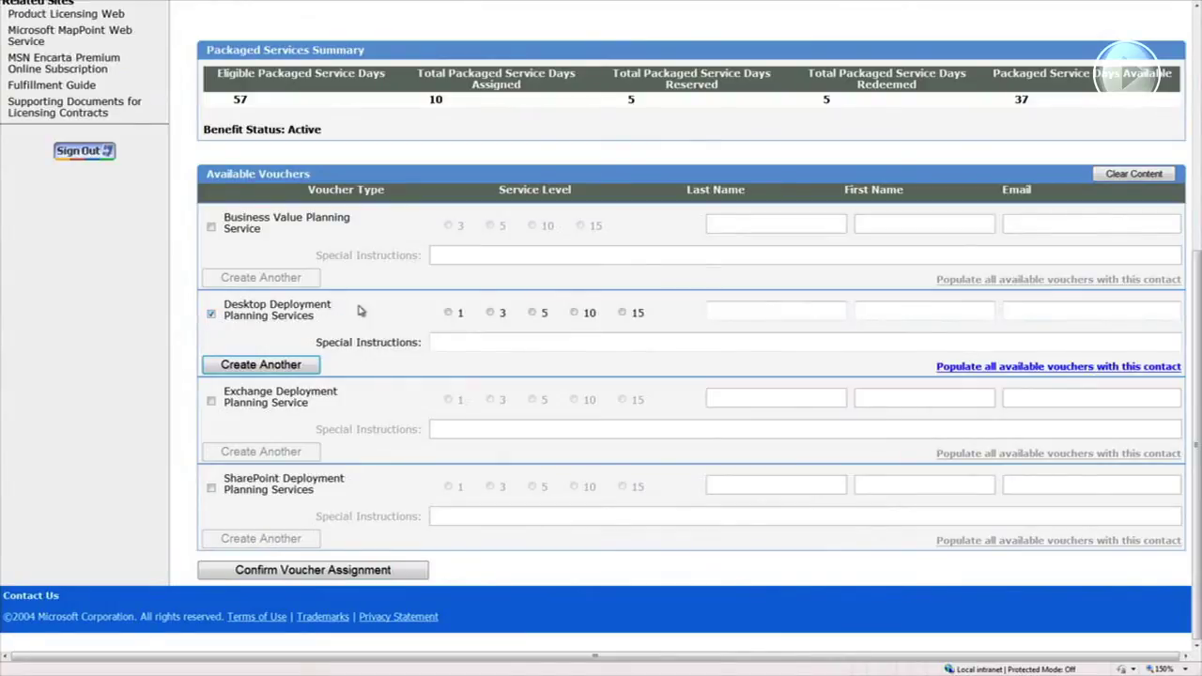
click(449, 314)
Enter the contact's last name, first name and e-mail address on the voucher
click(709, 309)
click(870, 311)
click(1020, 310)
text(k)
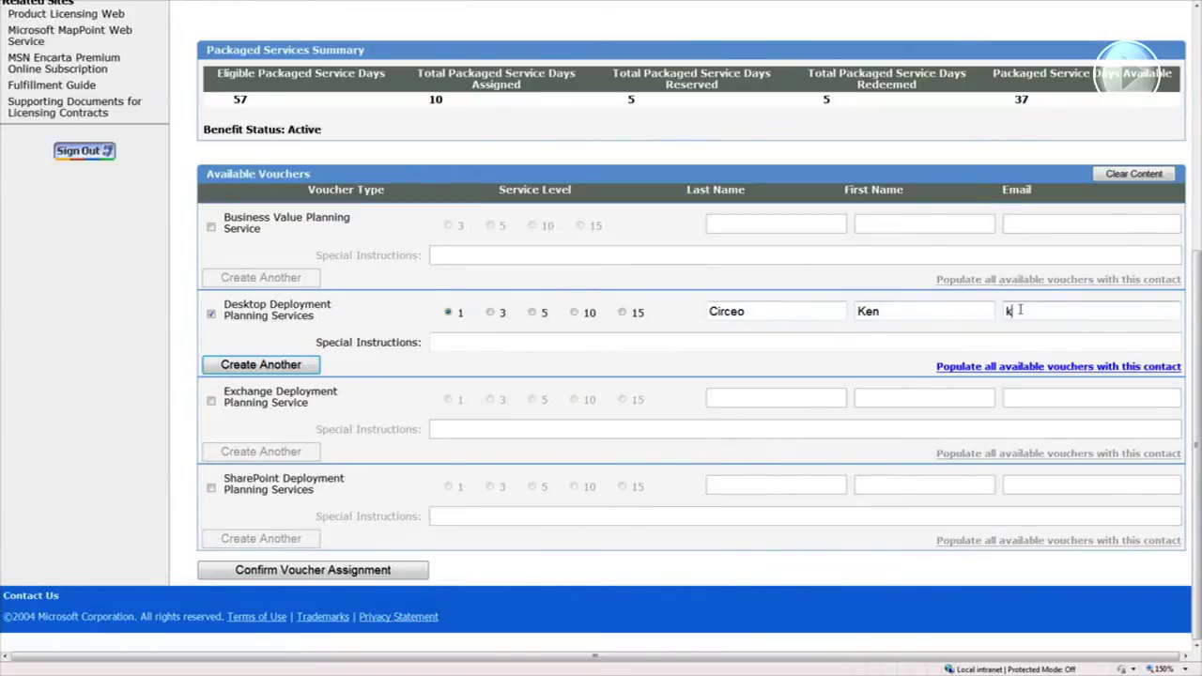
text(circeo@contoso)
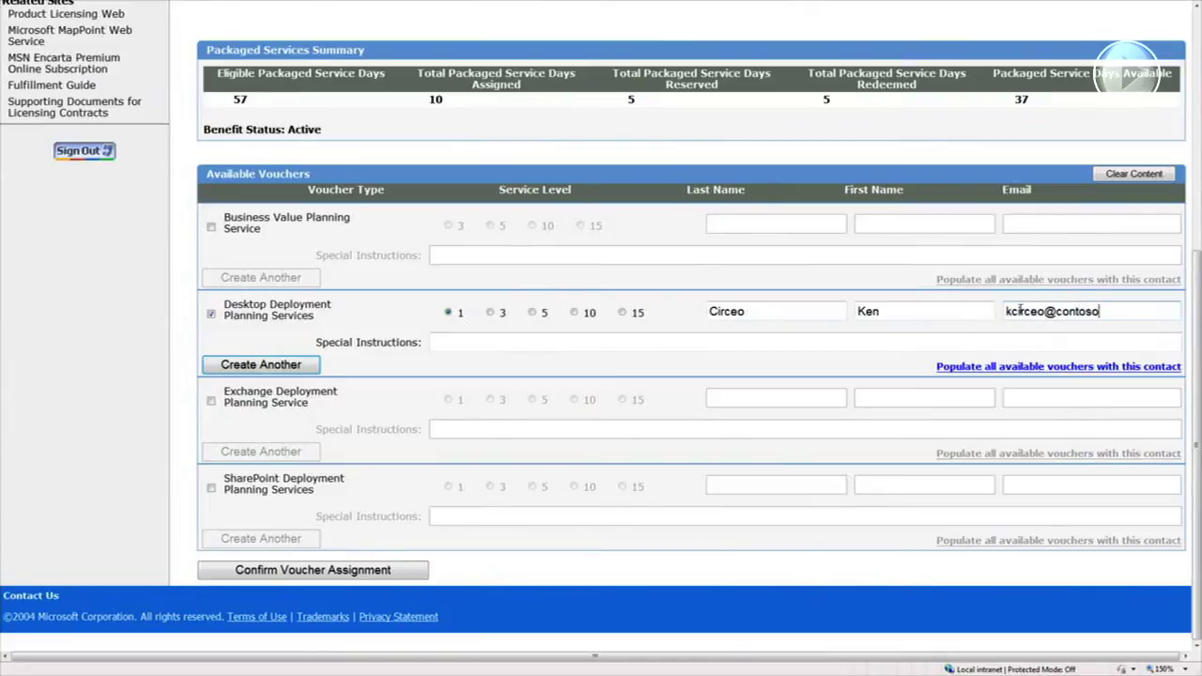
text(.com)
Confirm and assign the Desktop Deployment voucher, then scroll the invitation e-mail showing its voucher ID
click(421, 572)
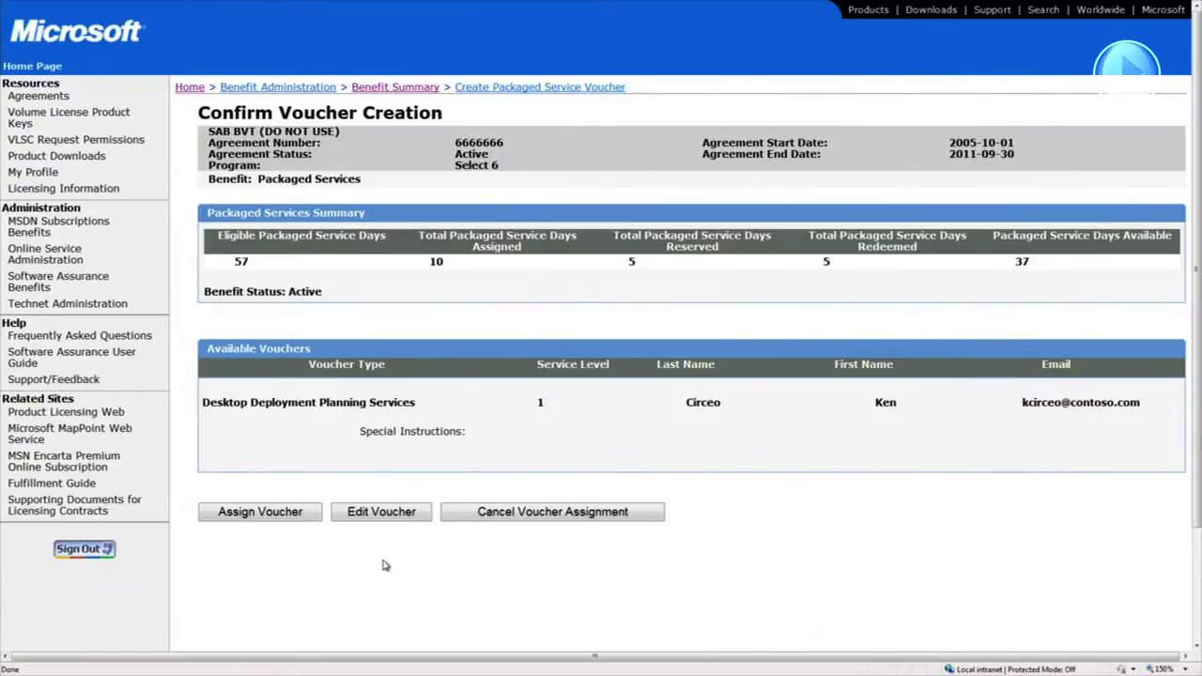
click(307, 514)
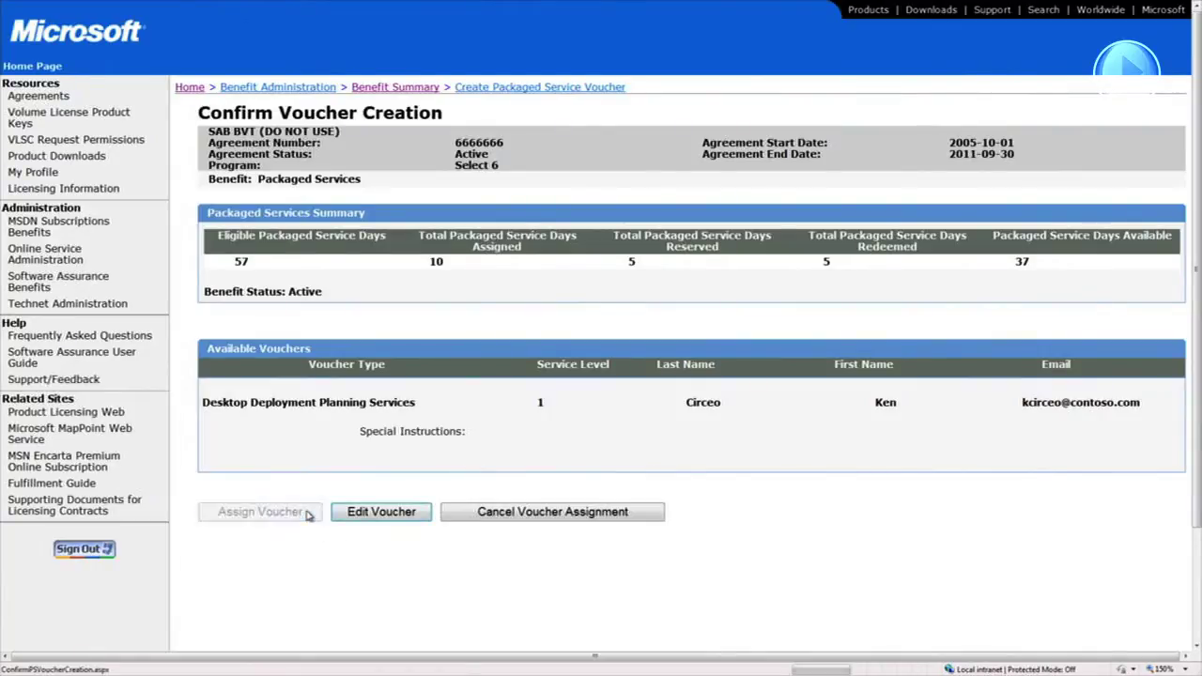
drag(1195, 266, 1198, 515)
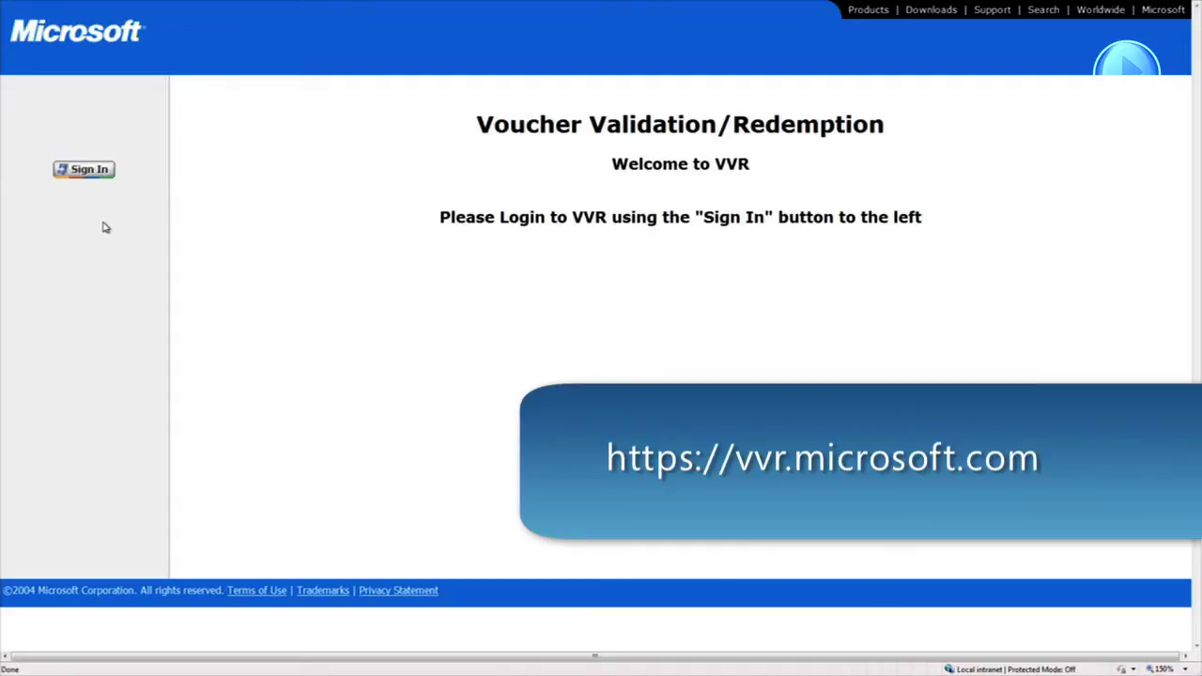
Sign in to VVR with the demo account and open the Validate Training Voucher form
click(83, 170)
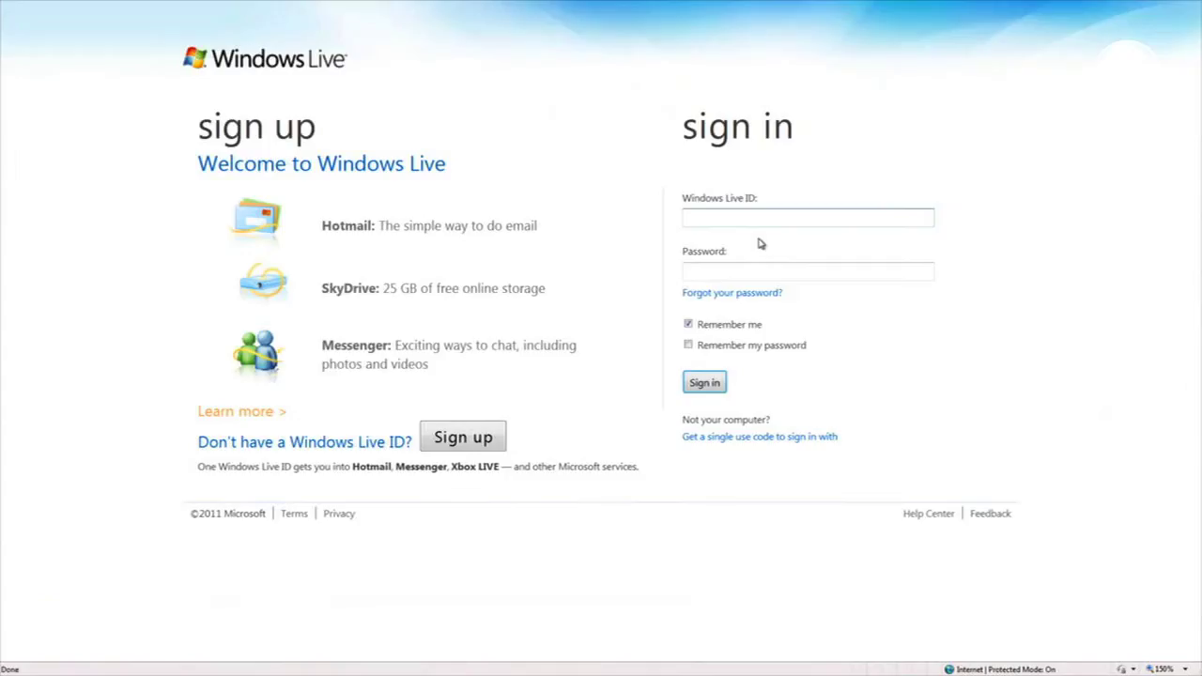
click(746, 272)
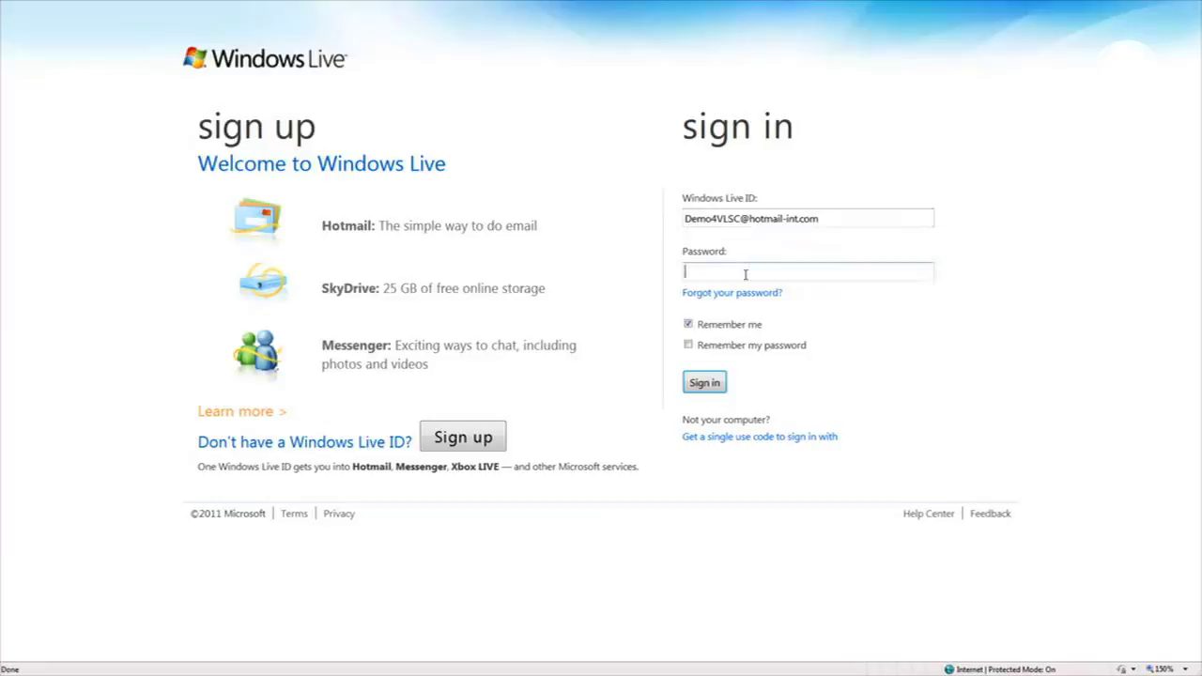
text(•••••••••)
click(713, 383)
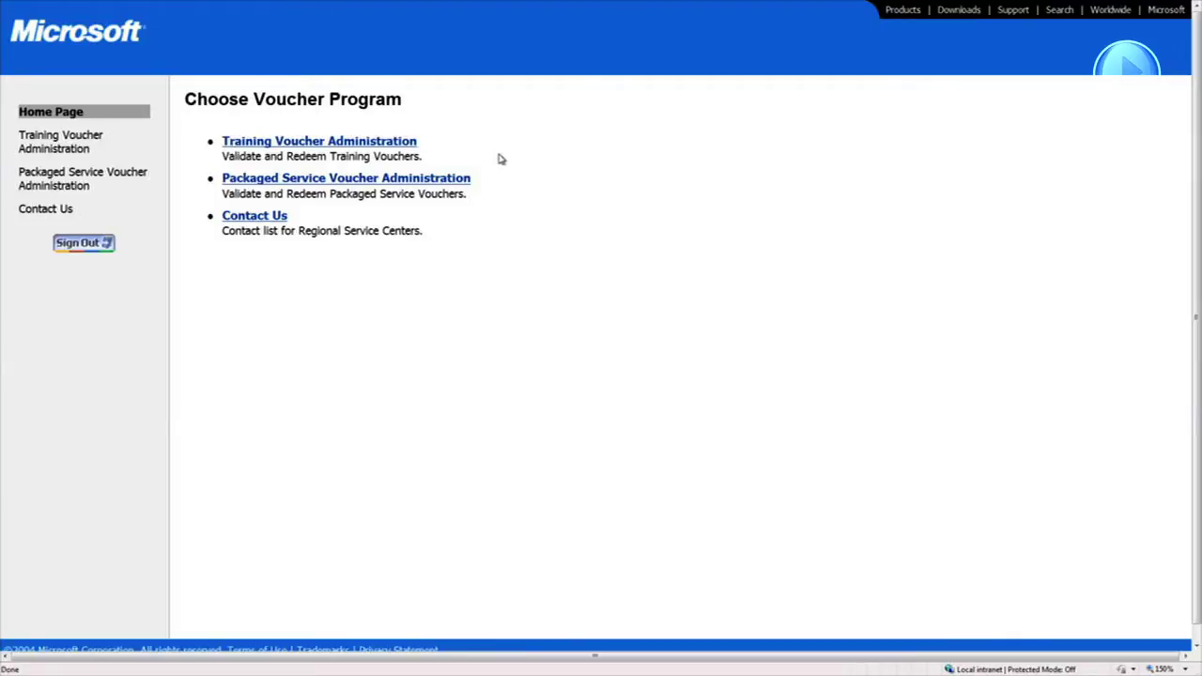
click(396, 144)
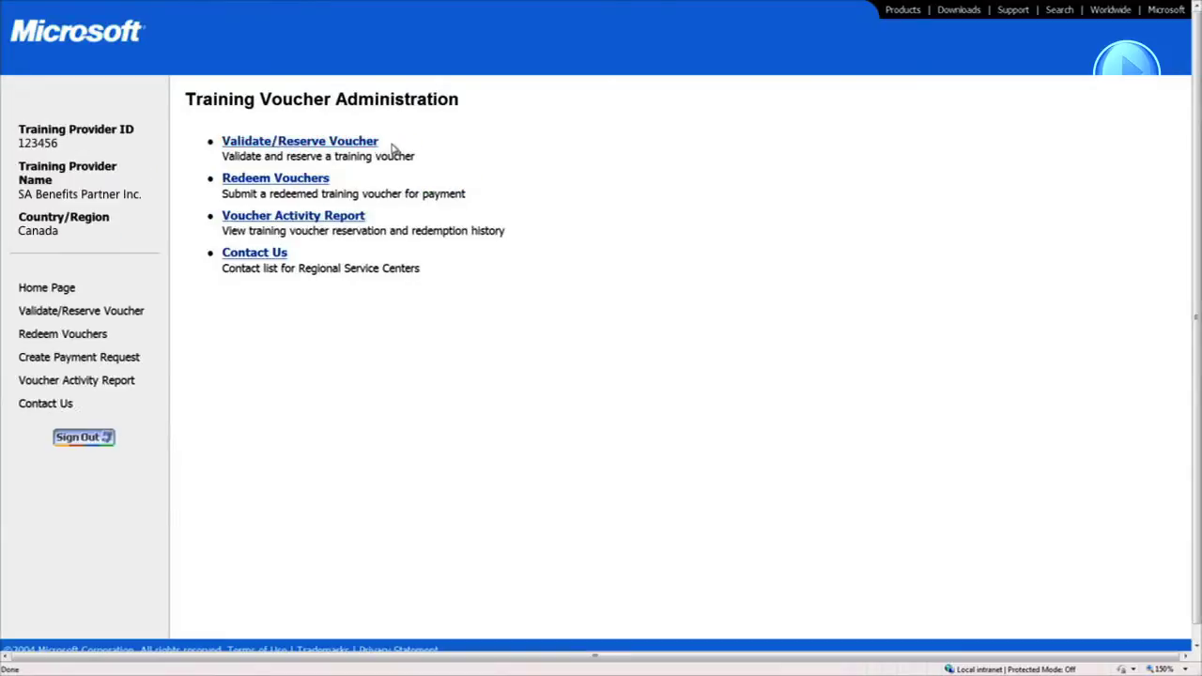
click(344, 139)
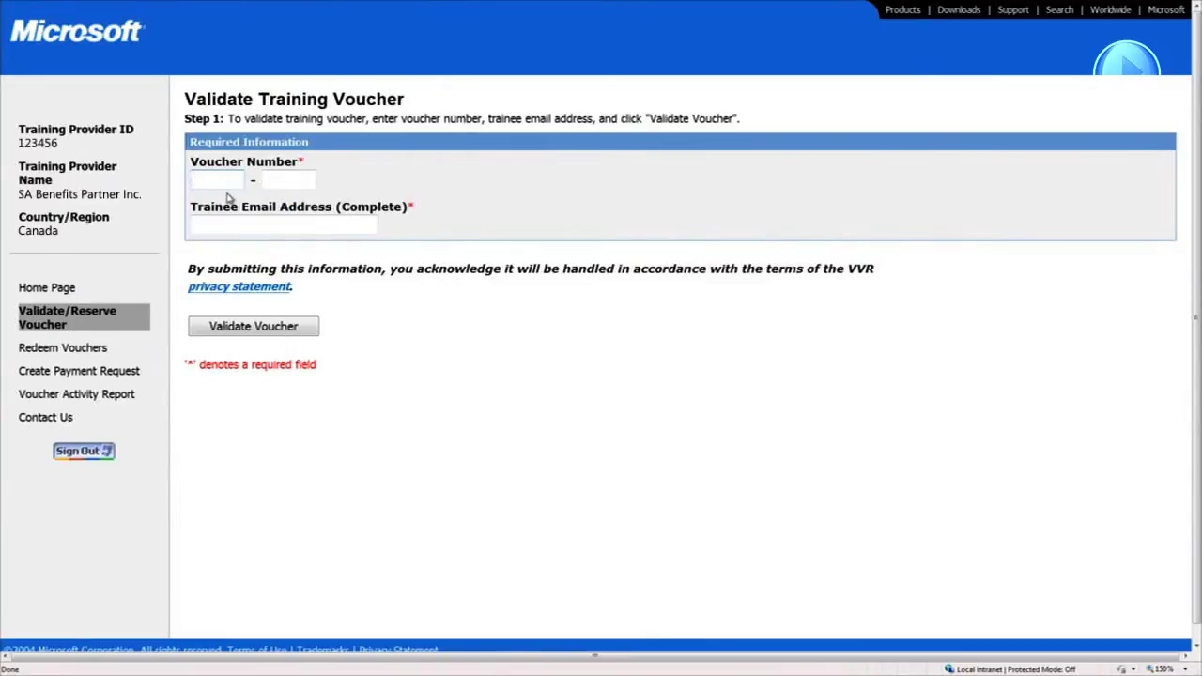
Enter the two-part voucher number and the trainee's e-mail, then validate the voucher
text(B7ED)
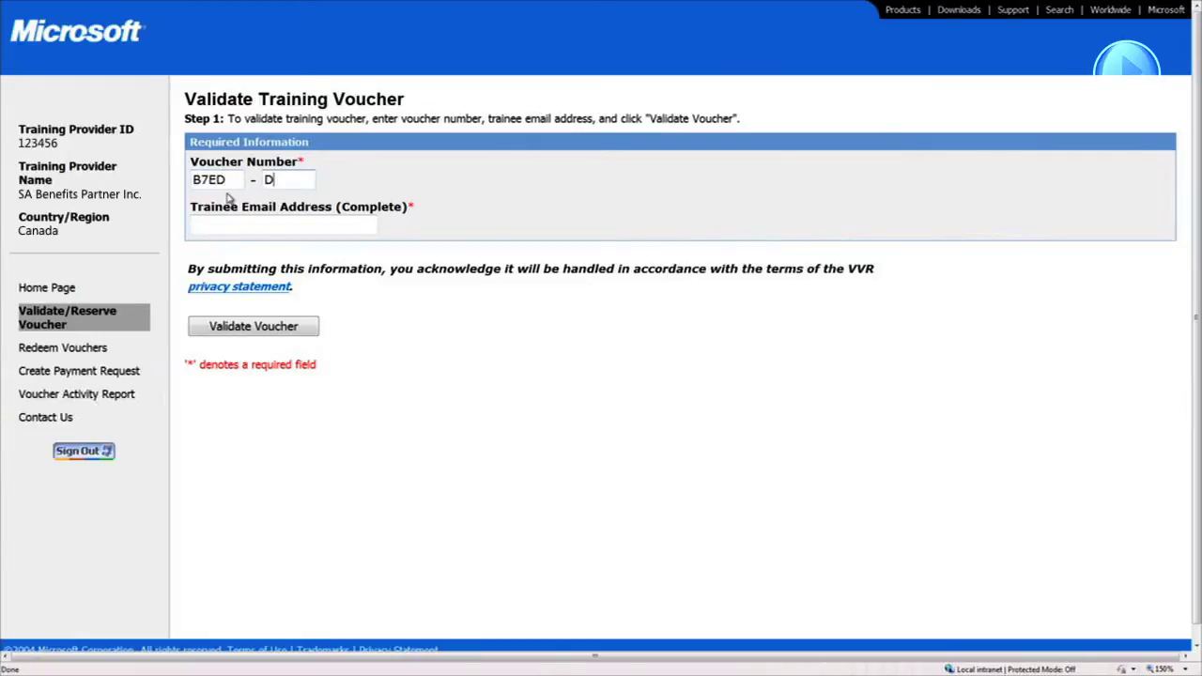
text(DFB3kcir)
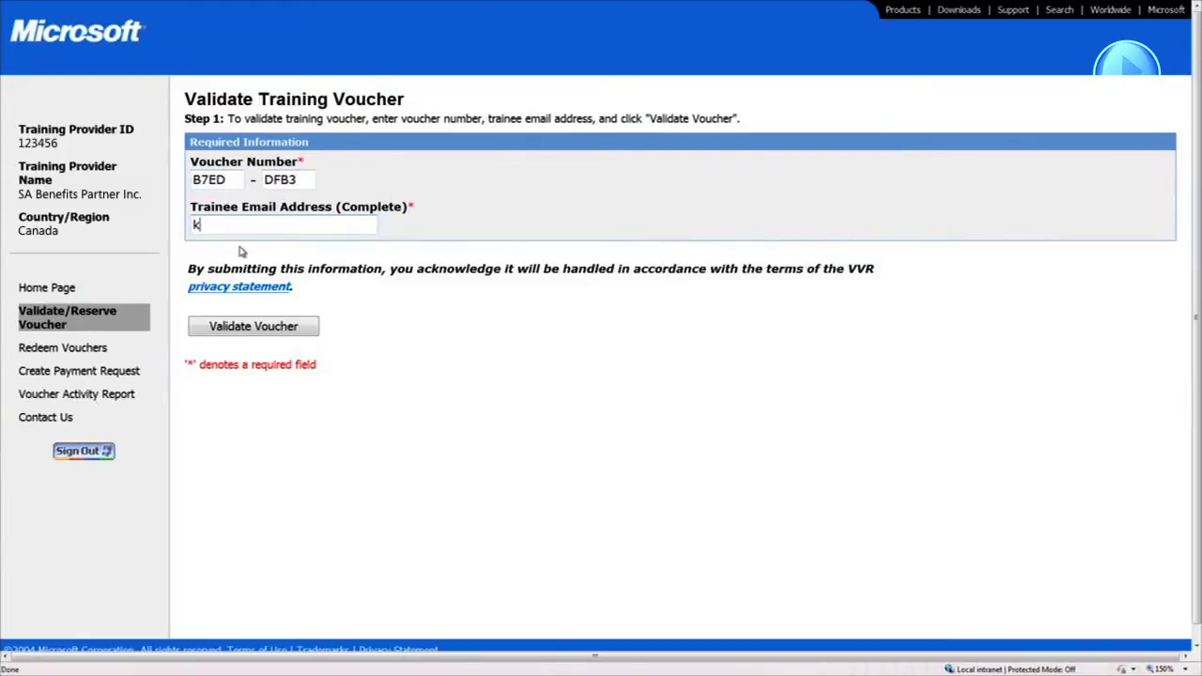
text(ceo@contoso.com)
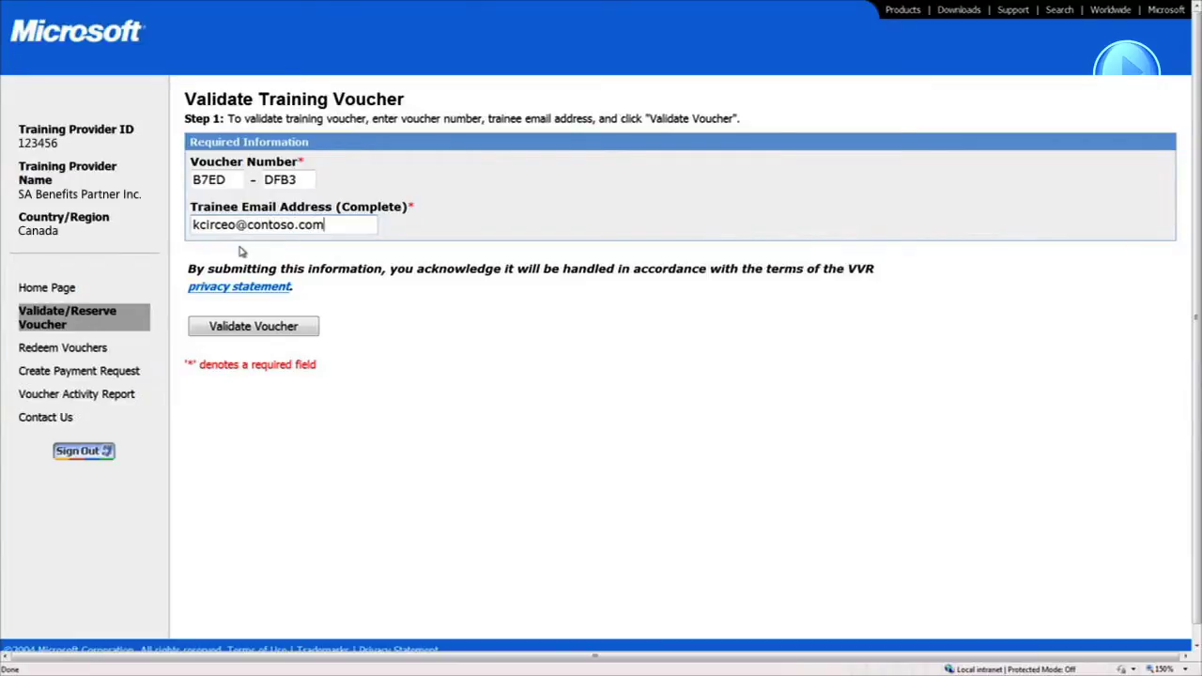
click(253, 327)
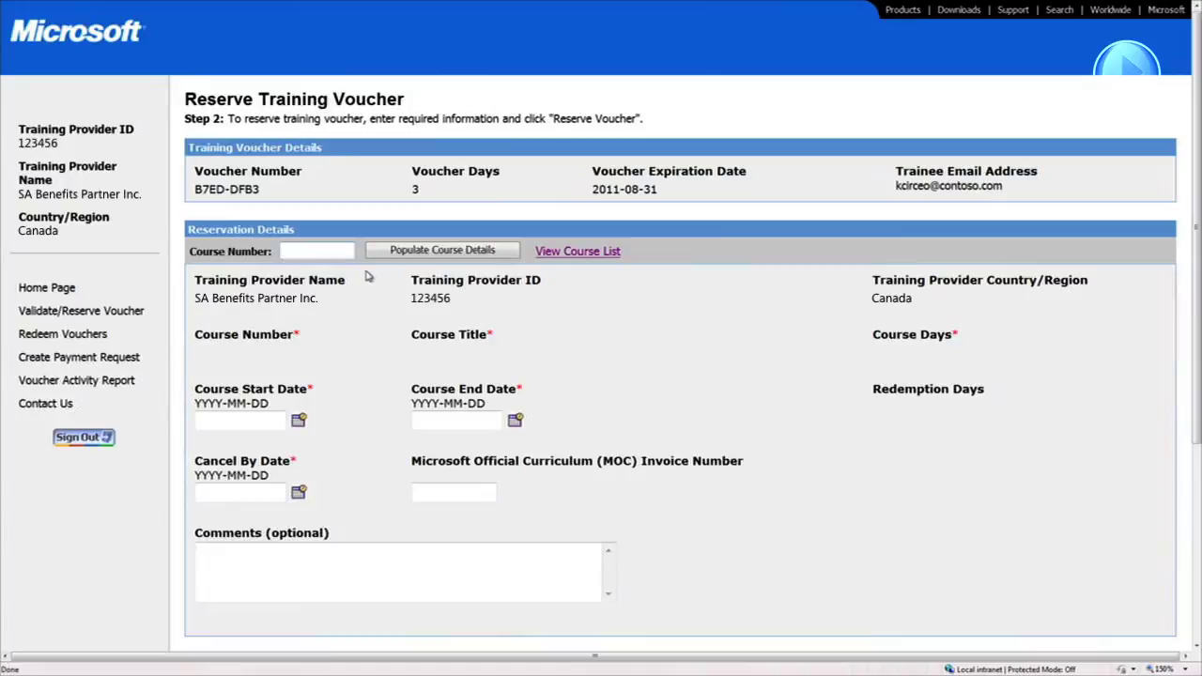
Populate course 6422 details with start date 2011-03-14 and end date 2011-03-16
text(6422)
click(399, 254)
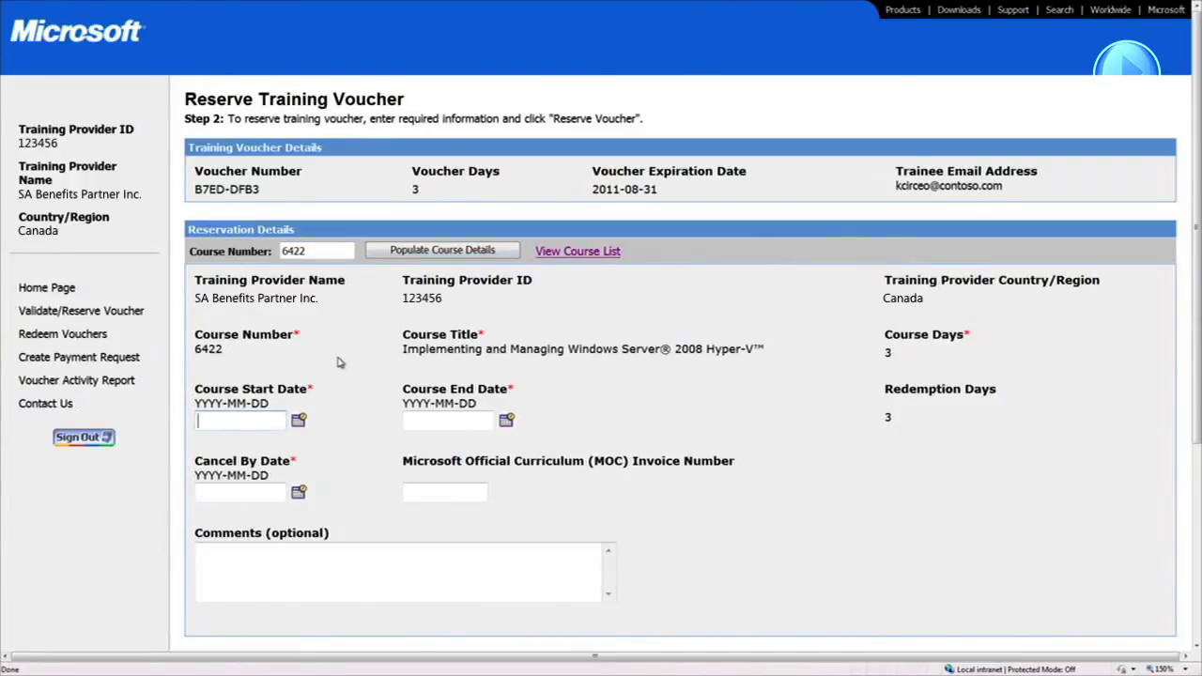
click(297, 420)
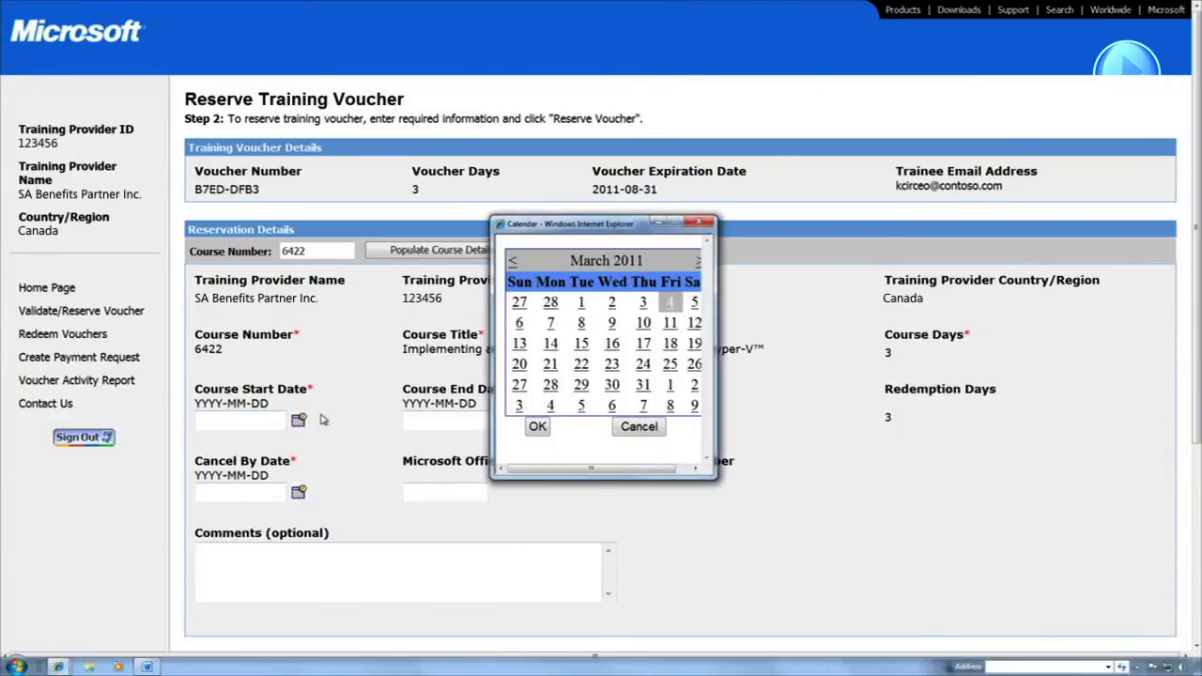
click(550, 343)
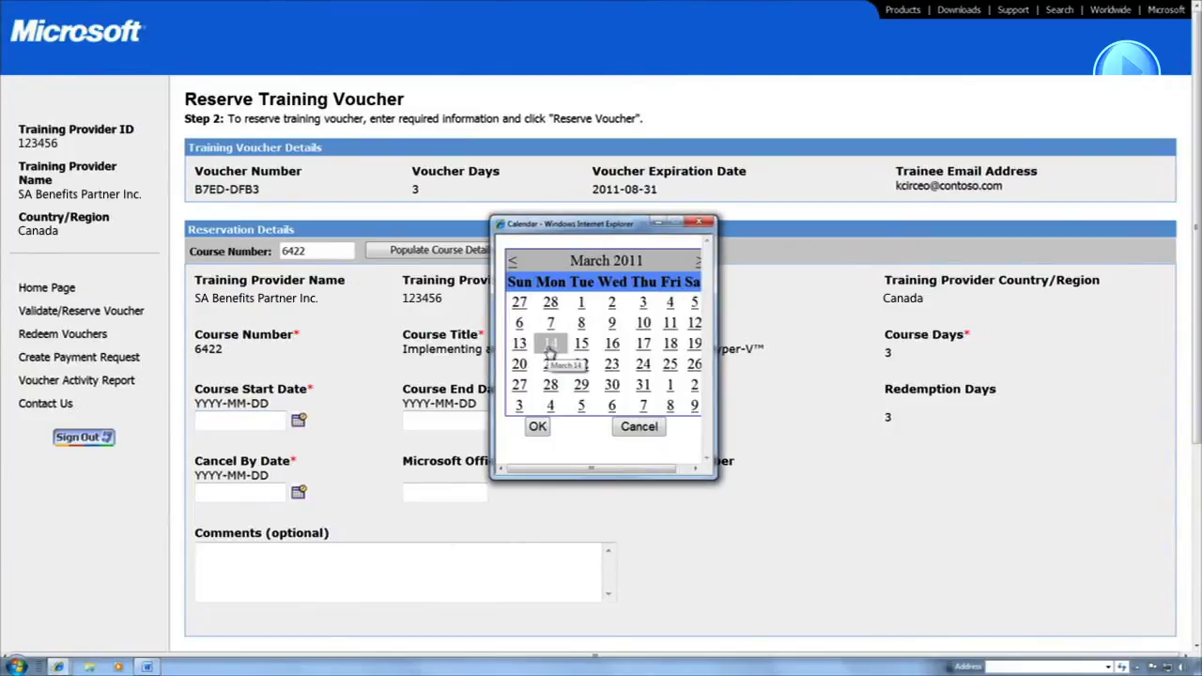
click(537, 428)
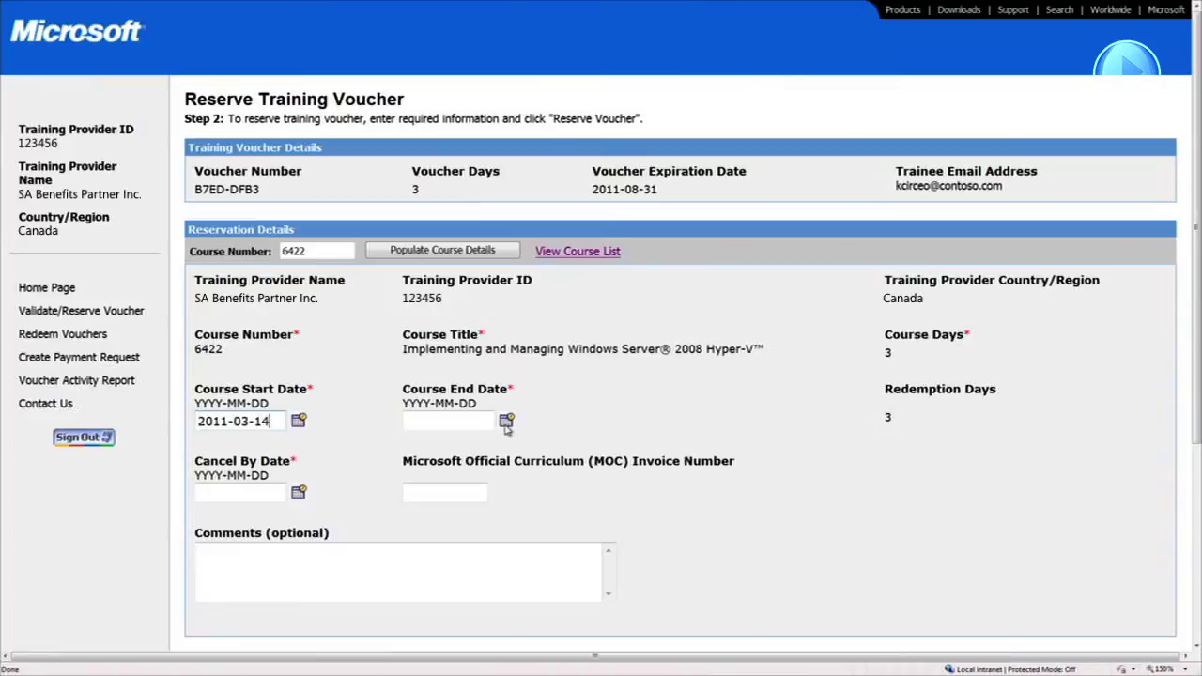
click(485, 420)
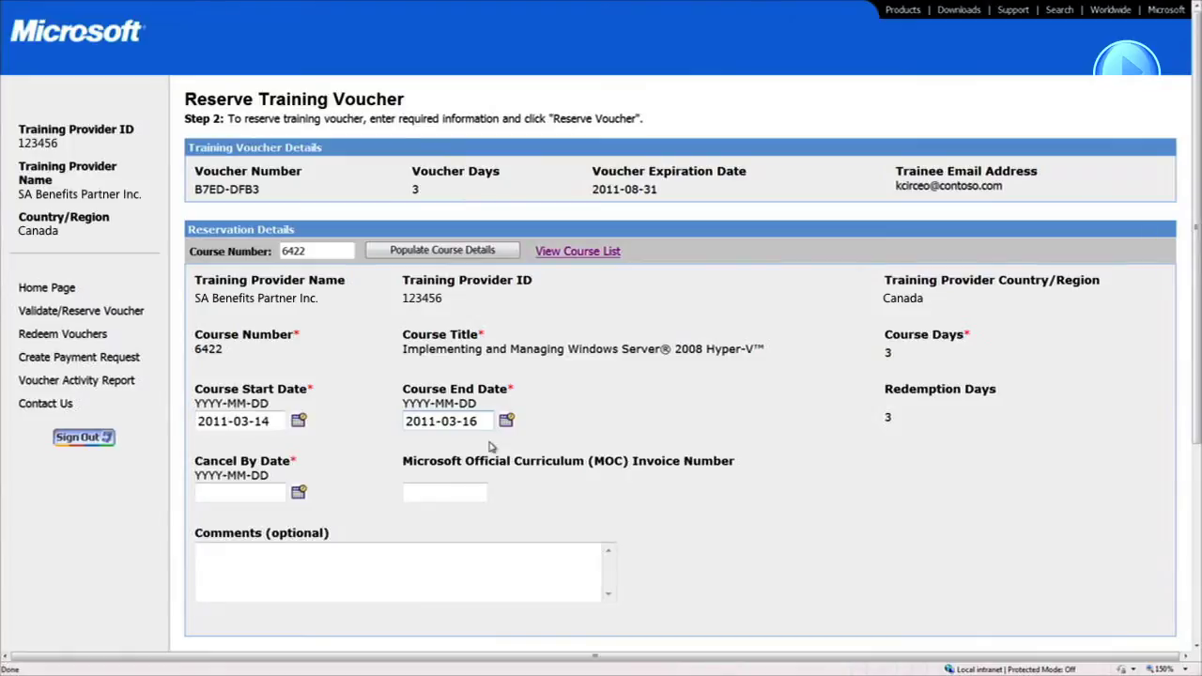
Set the cancel-by date to 2011-03-11
click(298, 492)
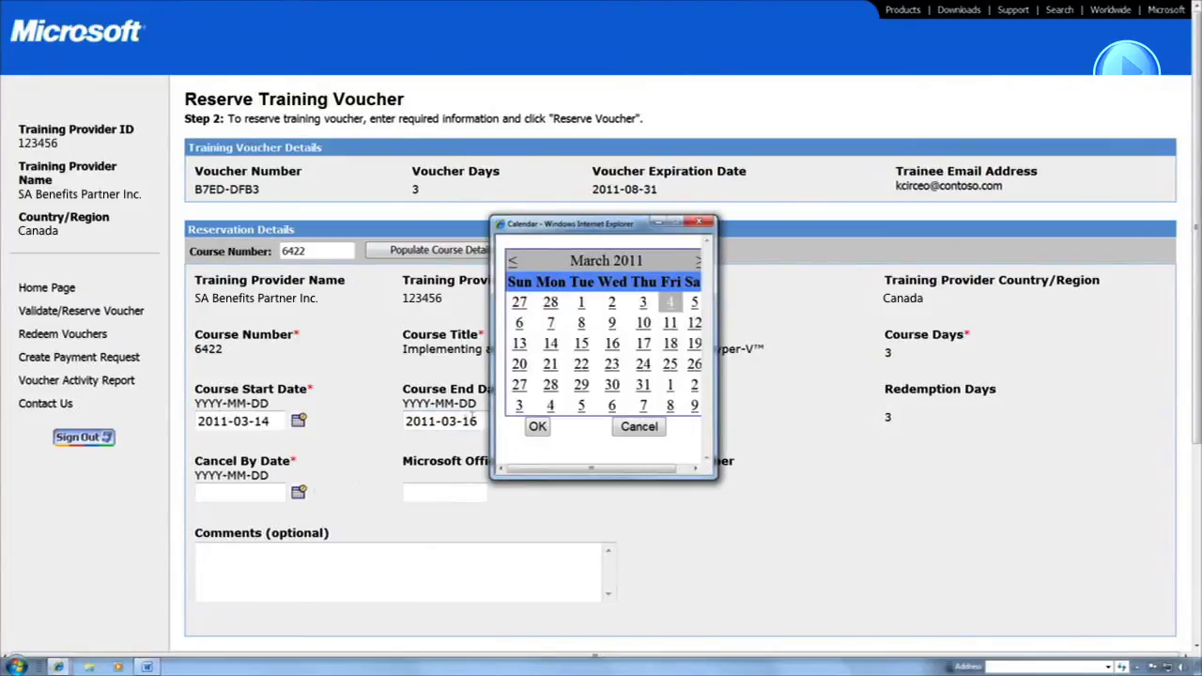
click(670, 325)
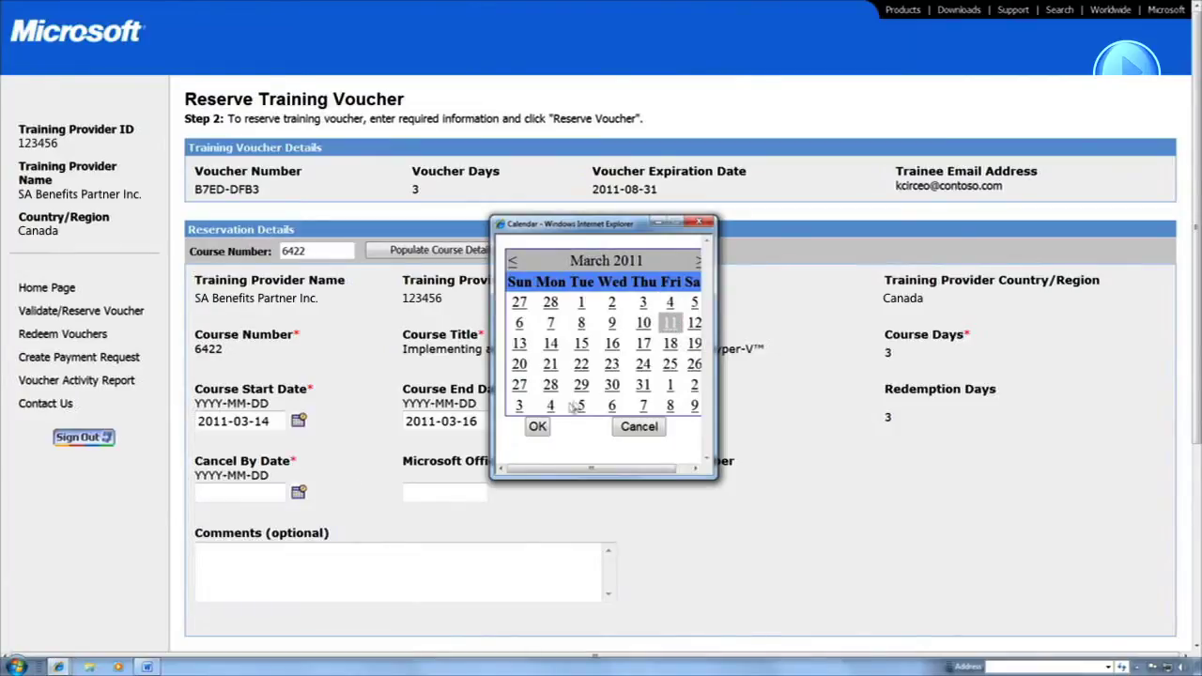
click(538, 427)
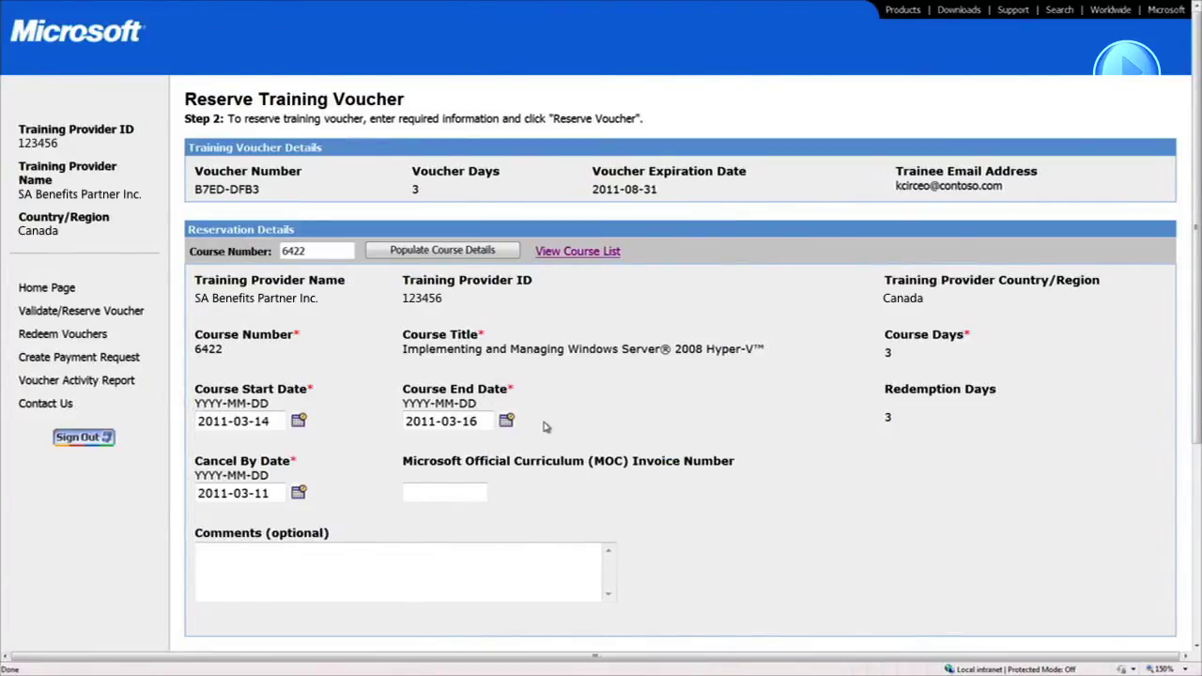
scroll(764, 519, down, 3)
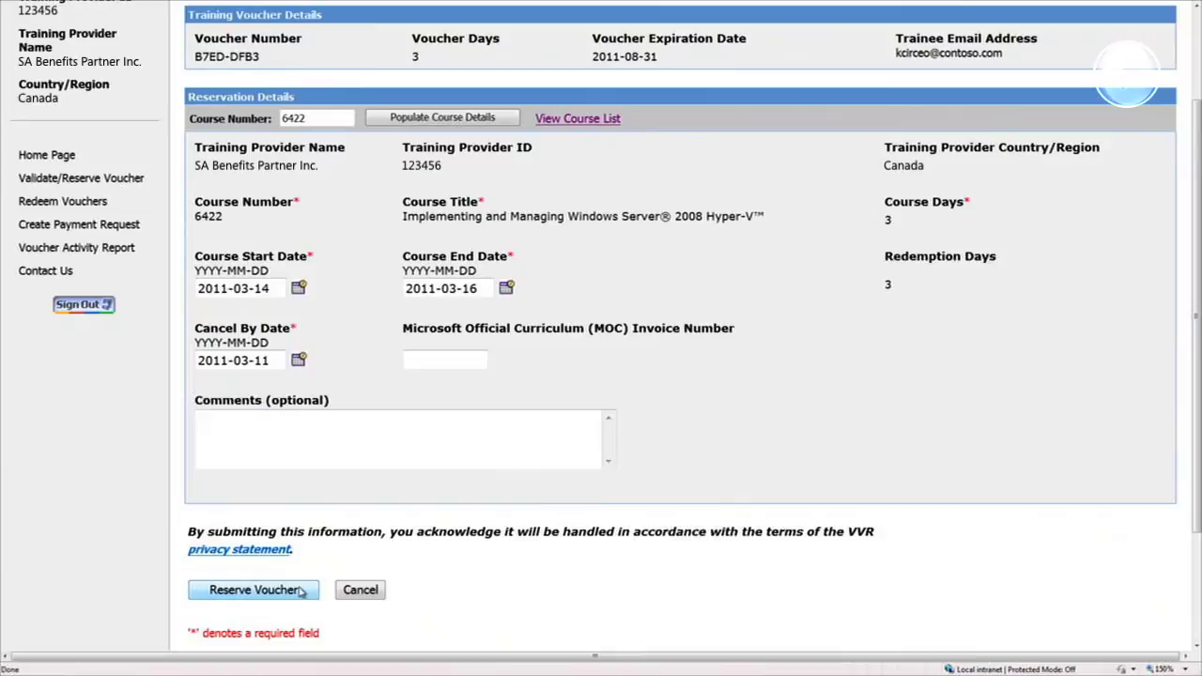
Reserve the voucher for course 6422 and e-mail the reservation confirmation
click(298, 589)
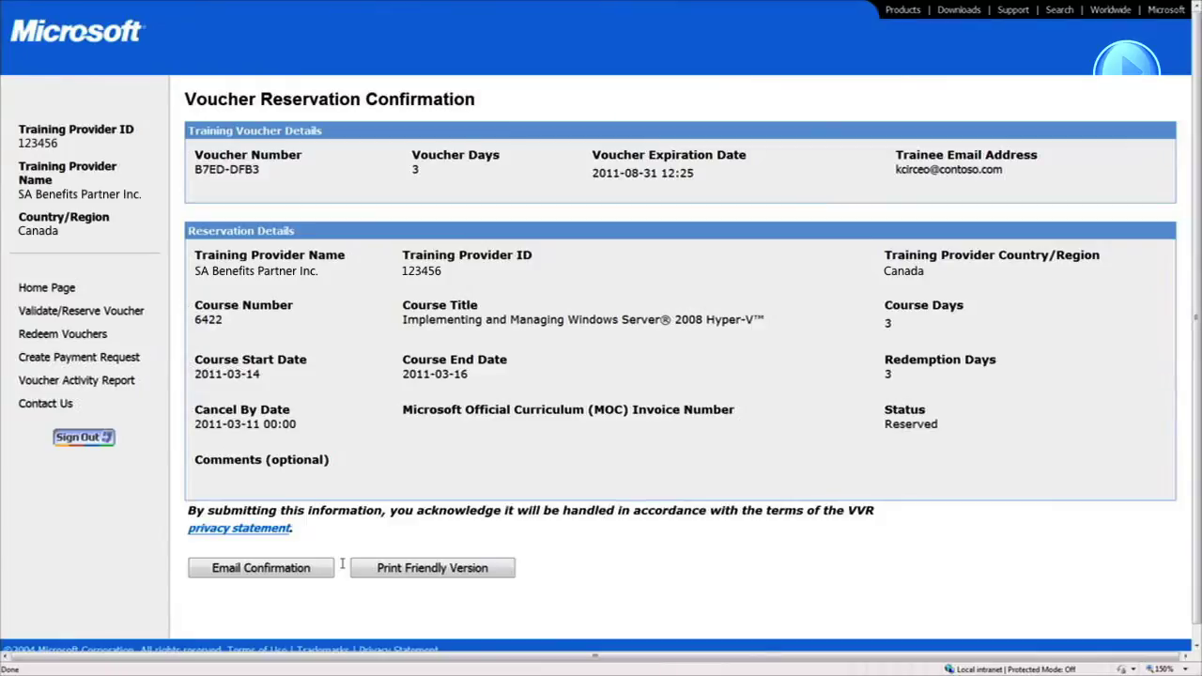
click(316, 572)
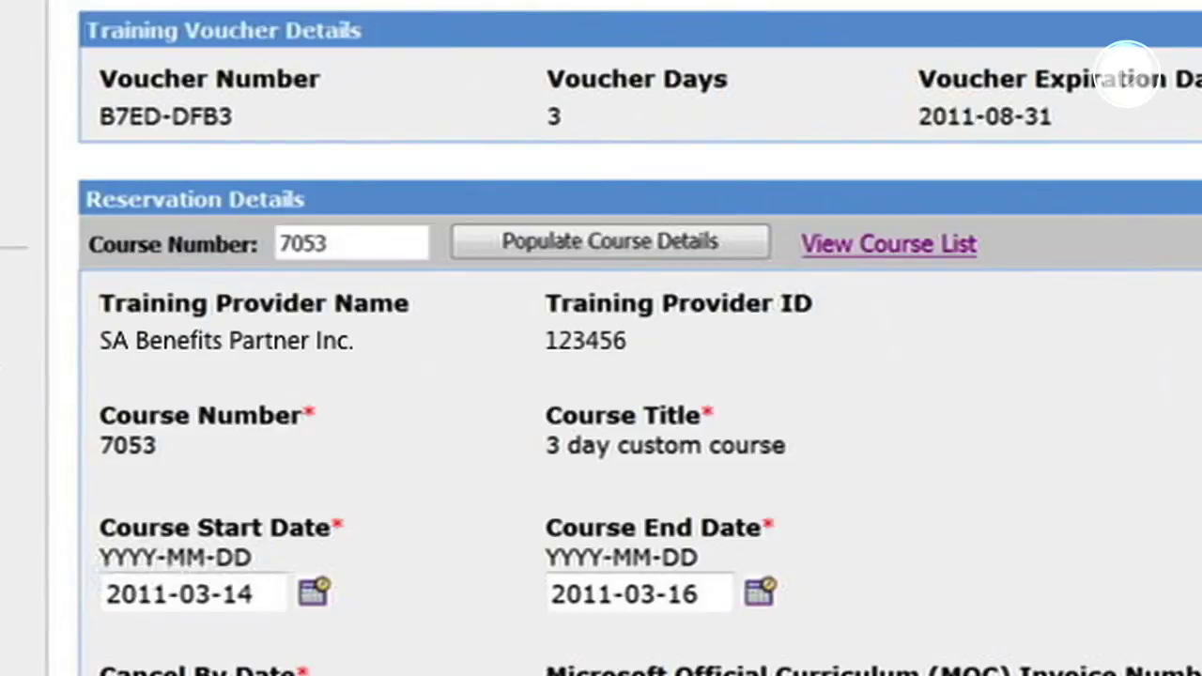
Describe the custom course as 'course numbers; abbreviated course titles; modules', request approval, and view the activity report
text(course num)
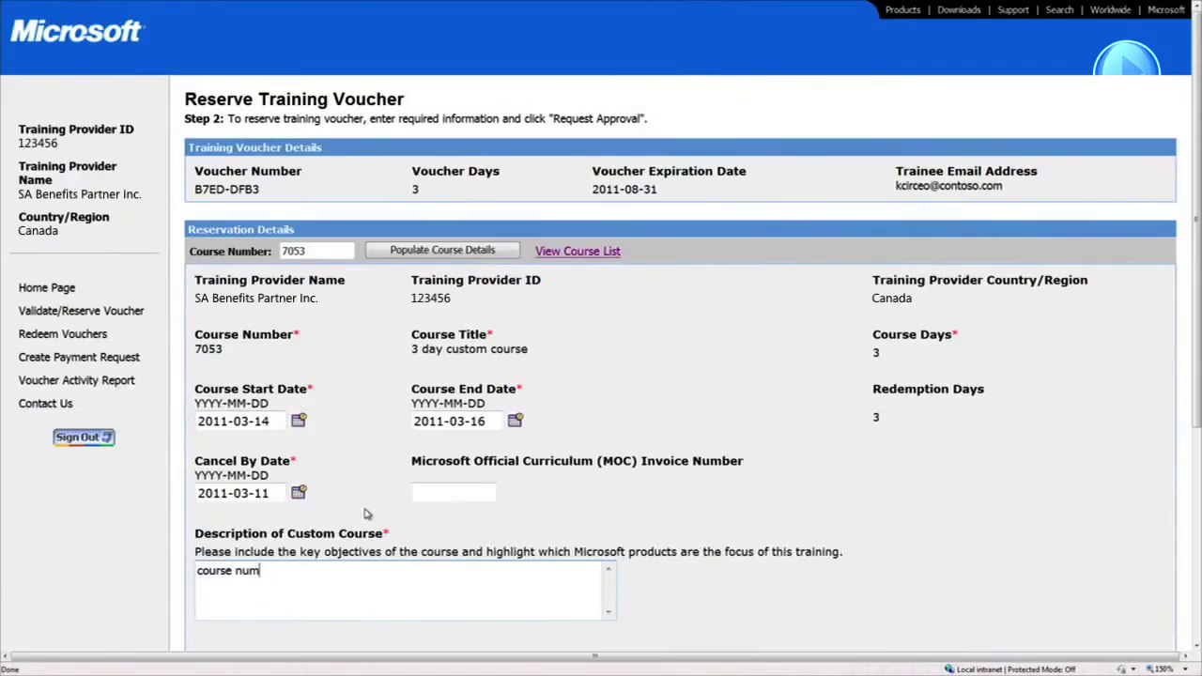
text(bers; abbreviated cour)
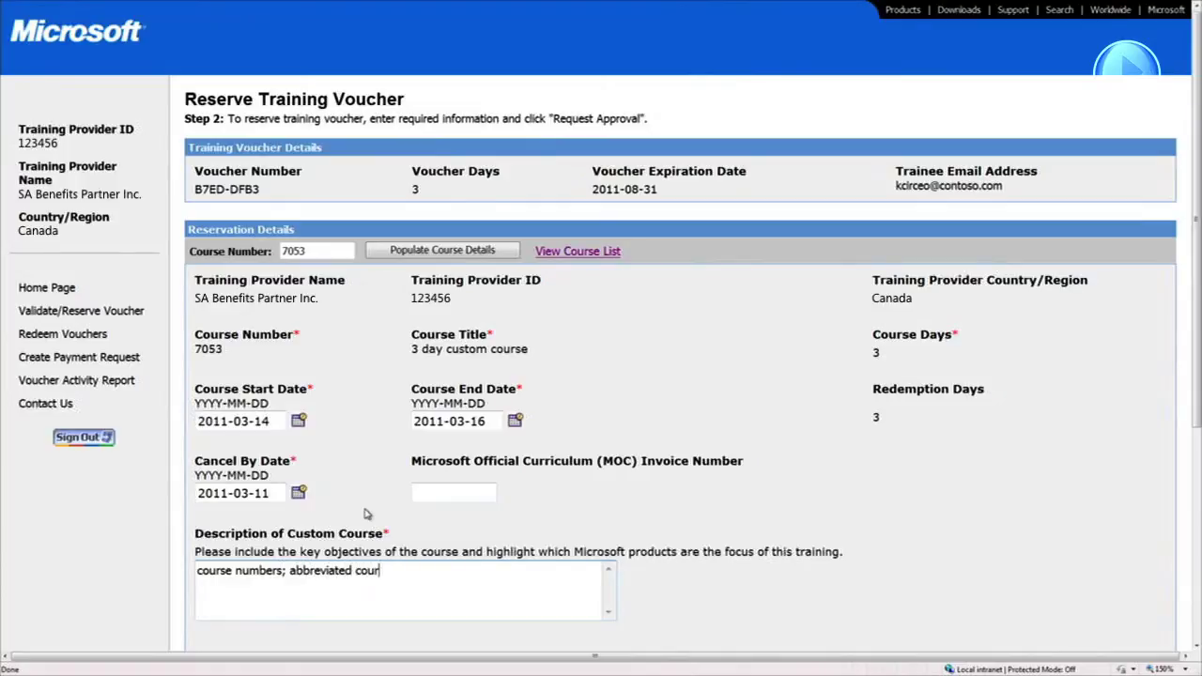
text(se titles; modules)
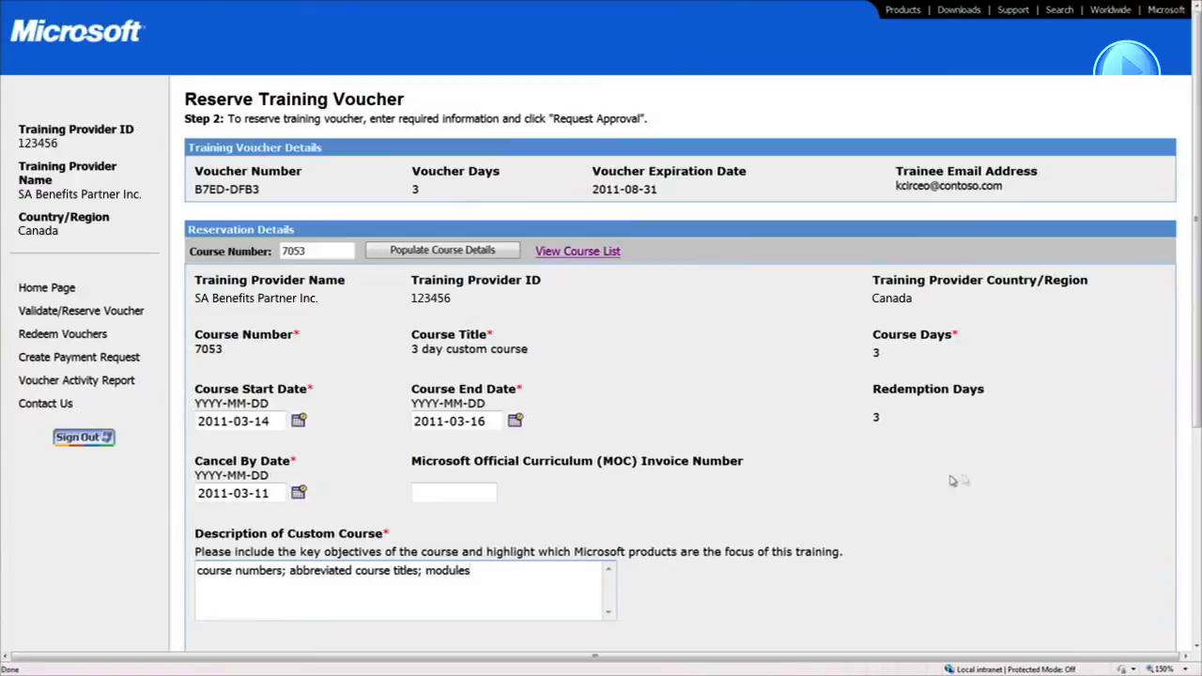
drag(1196, 420, 1197, 531)
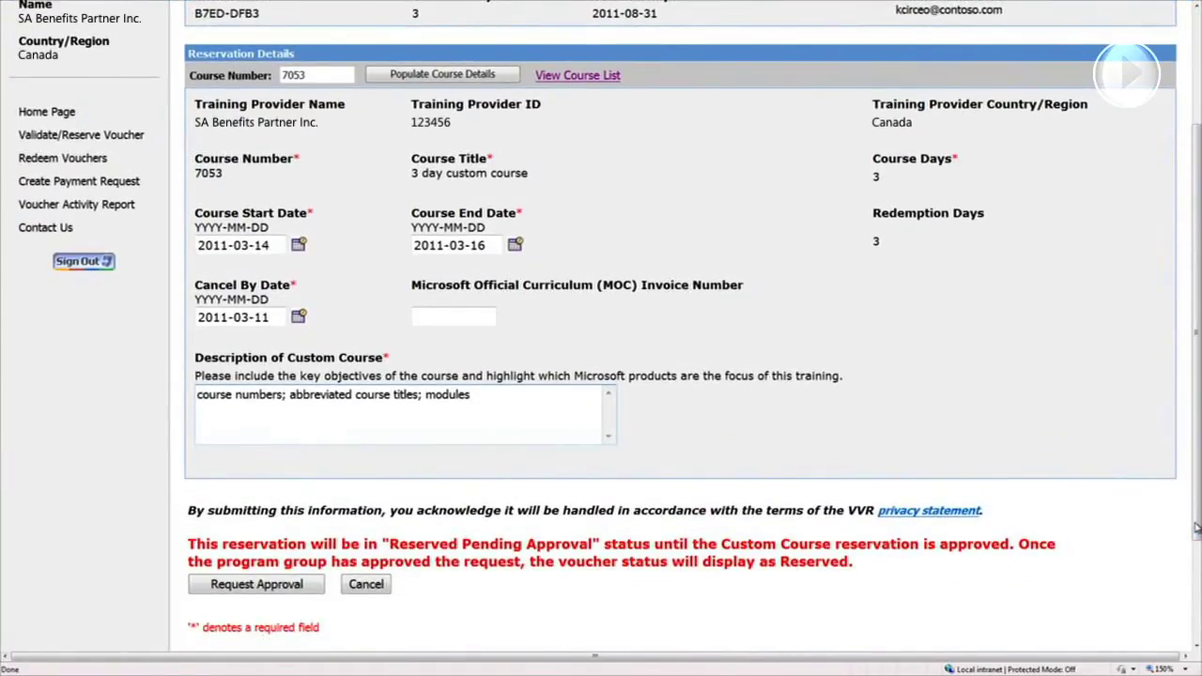
click(317, 585)
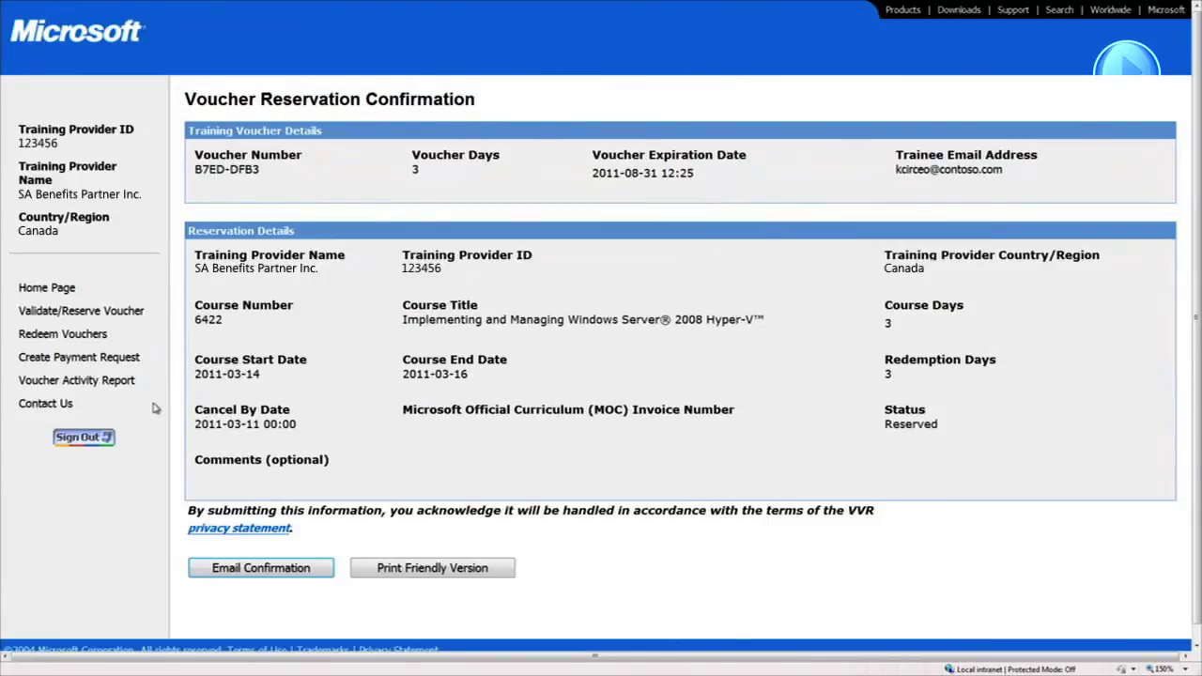
click(128, 389)
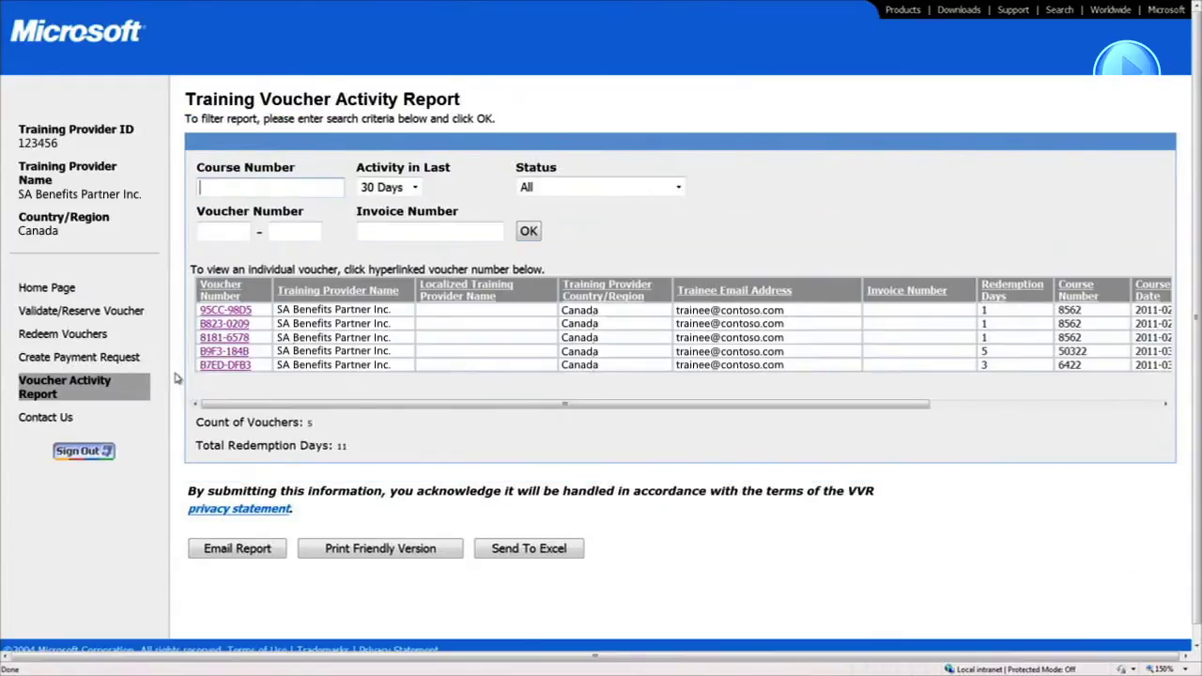
Open the reserved Hyper-V course voucher from the activity report and cancel its reservation
click(225, 364)
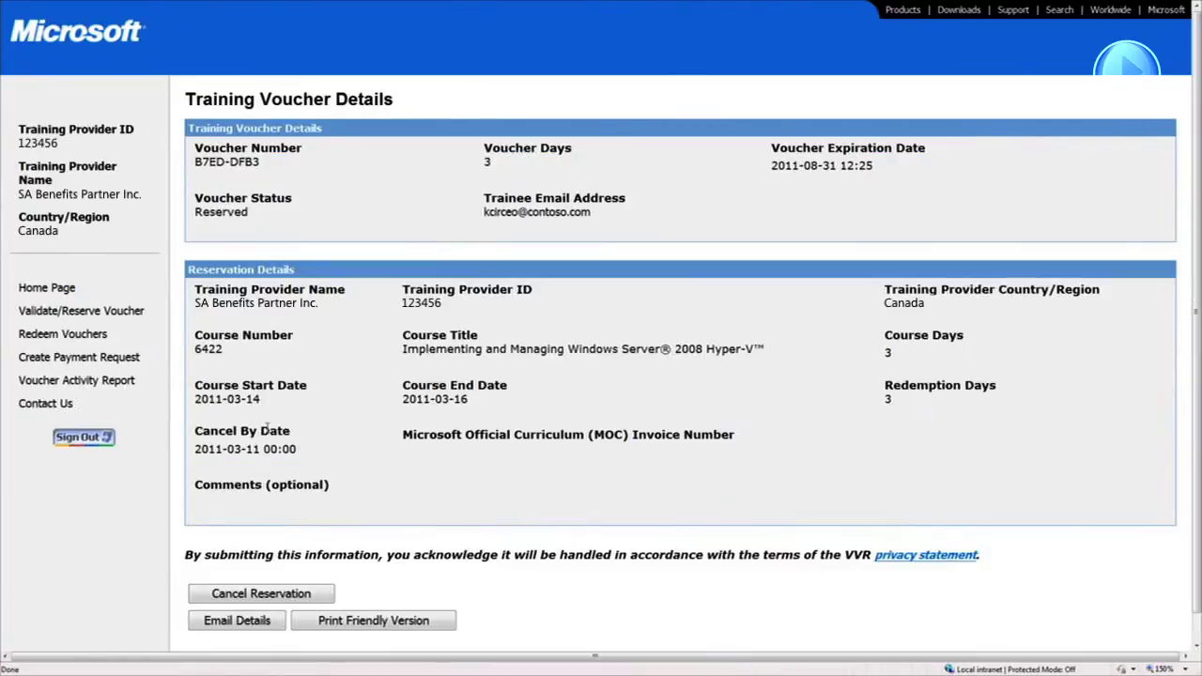
click(323, 598)
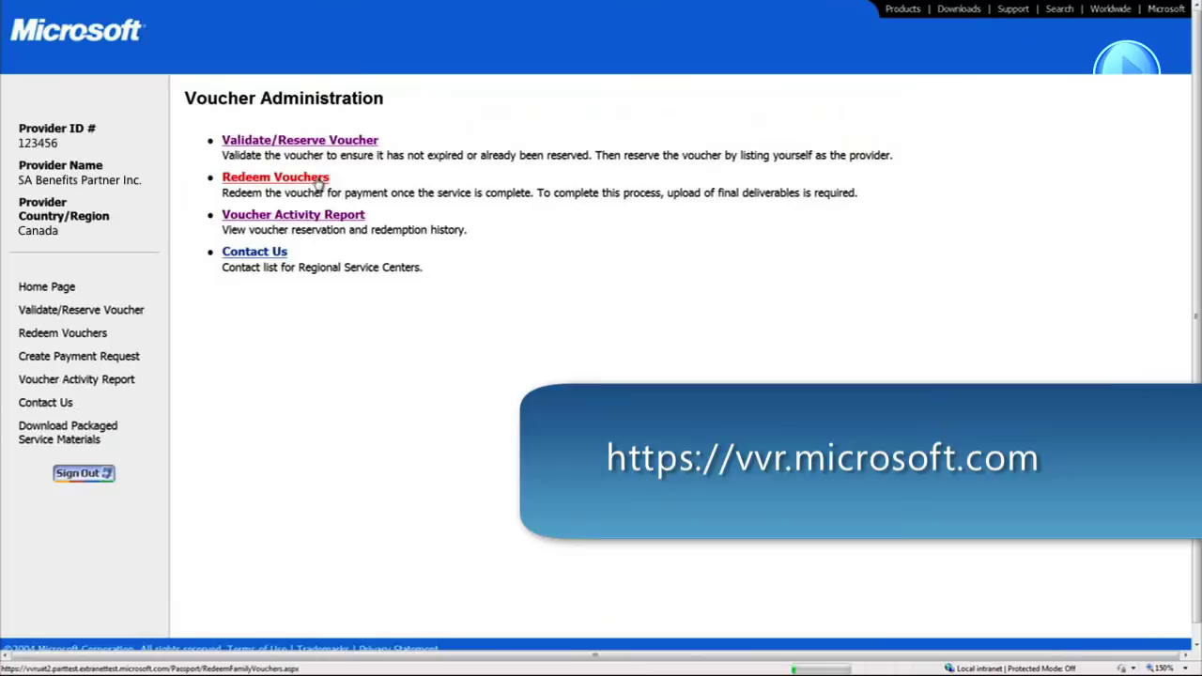
click(319, 183)
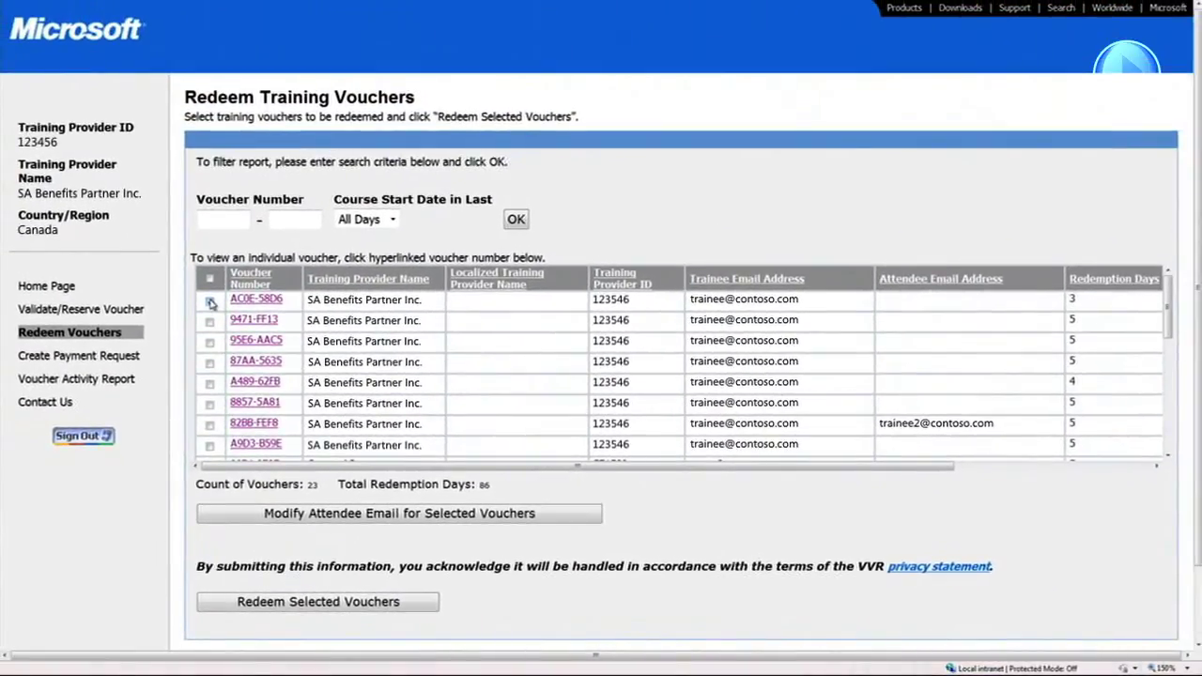
click(210, 303)
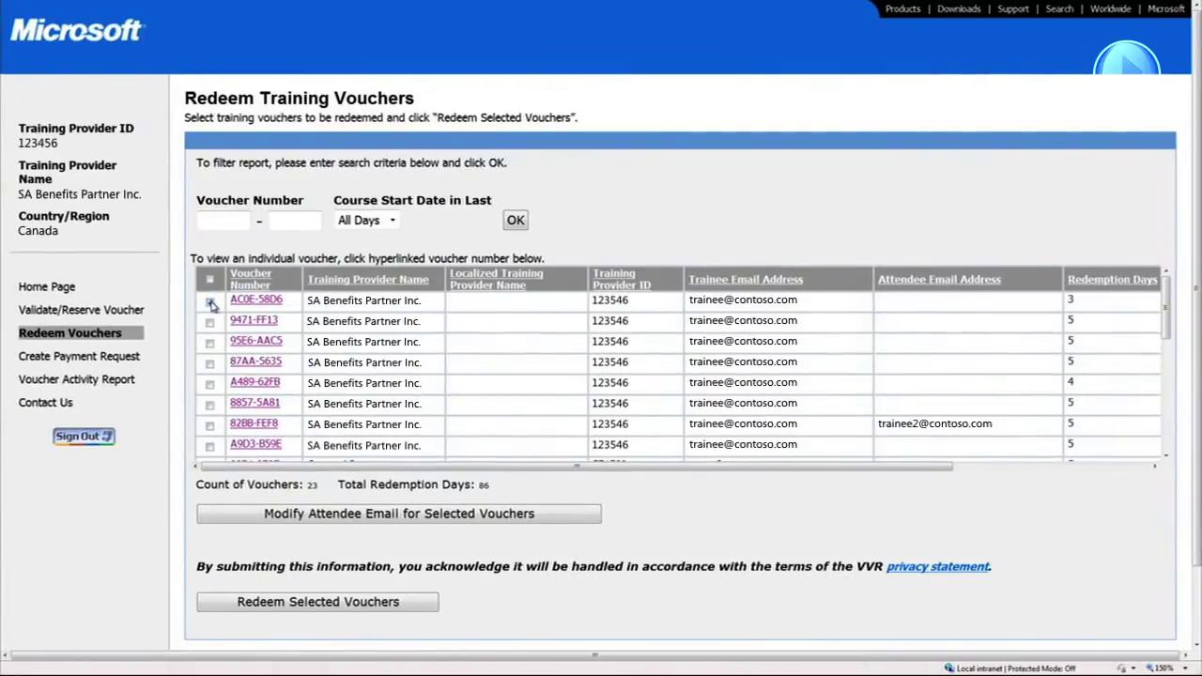
click(348, 603)
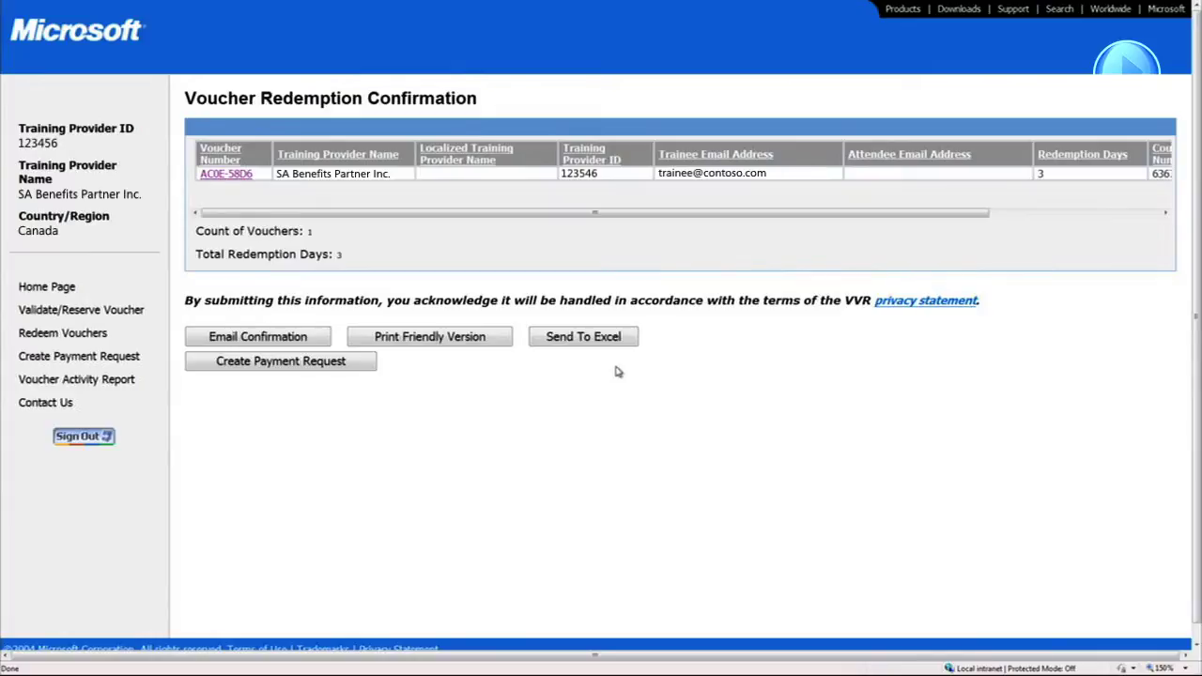
Open the voucher activity report and filter its Status to Redeemed
click(117, 385)
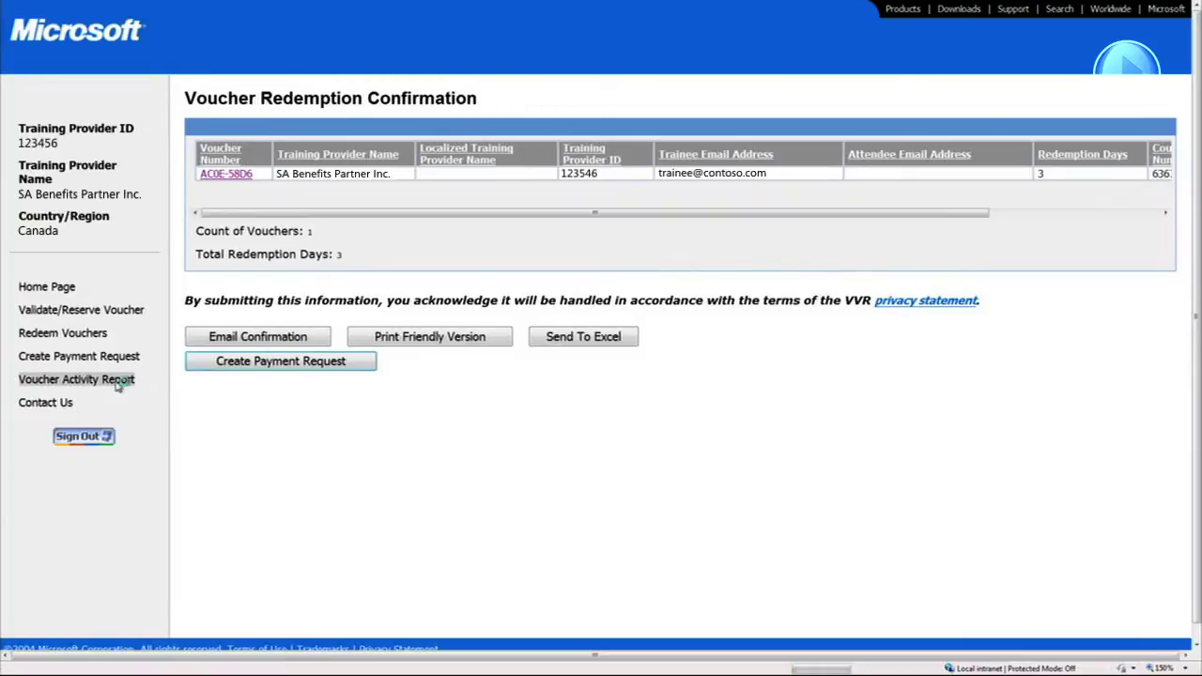
drag(215, 449, 469, 472)
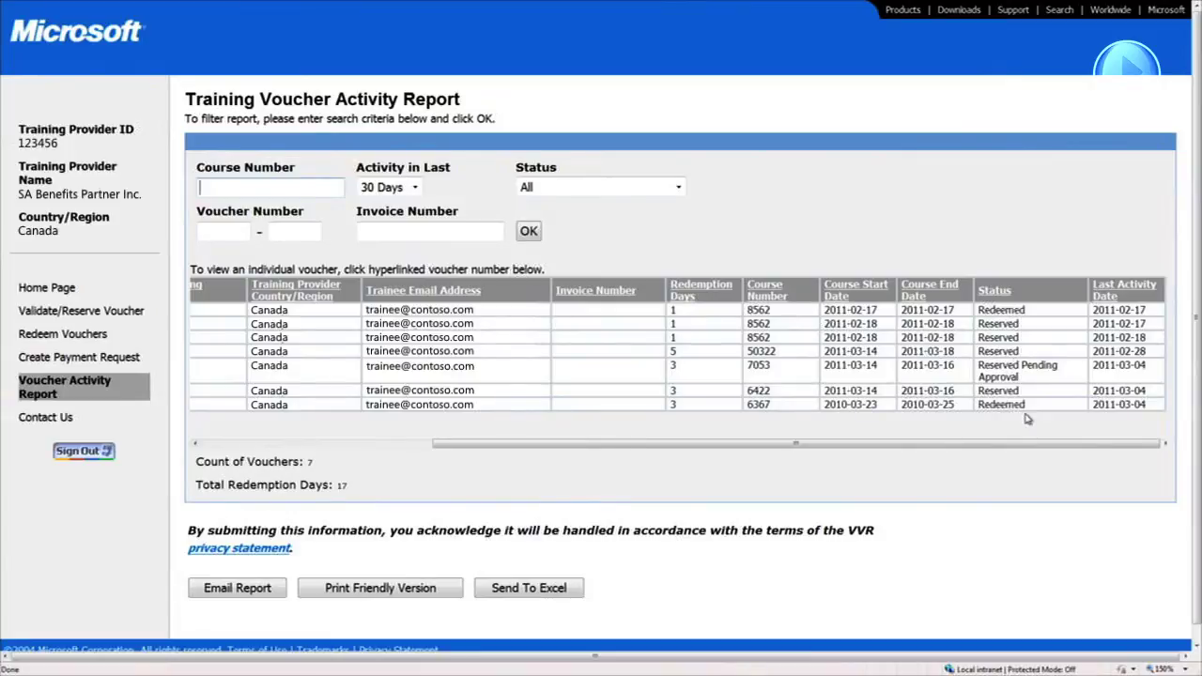
key(Tab)
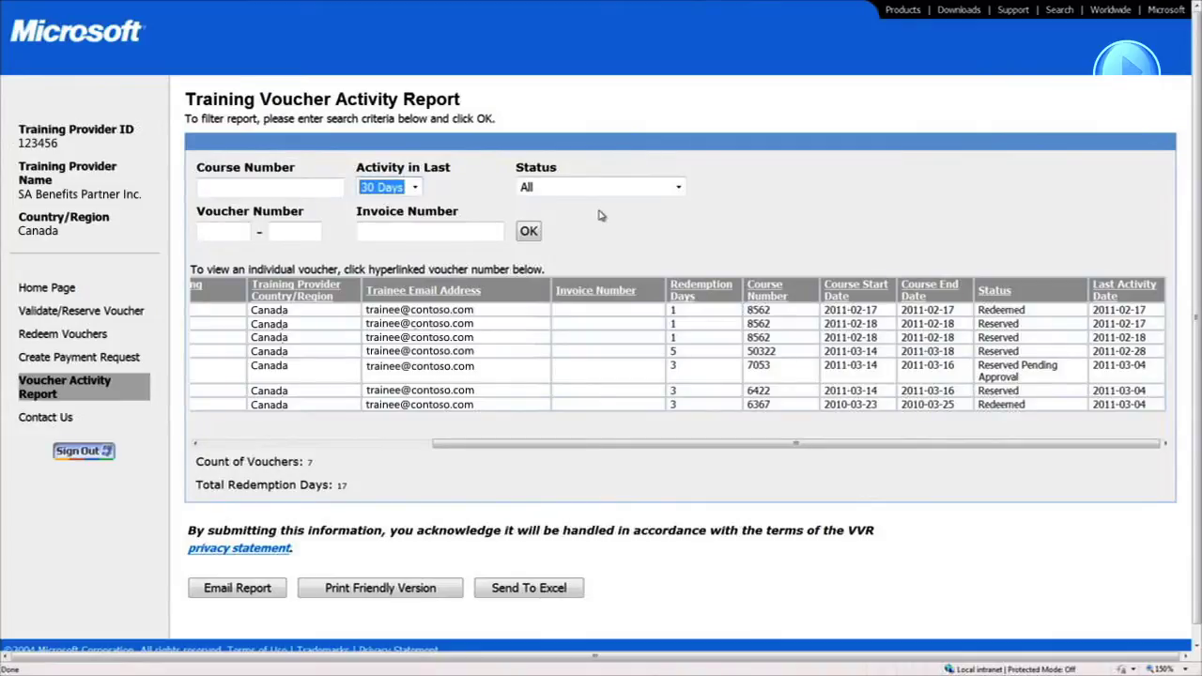
click(678, 188)
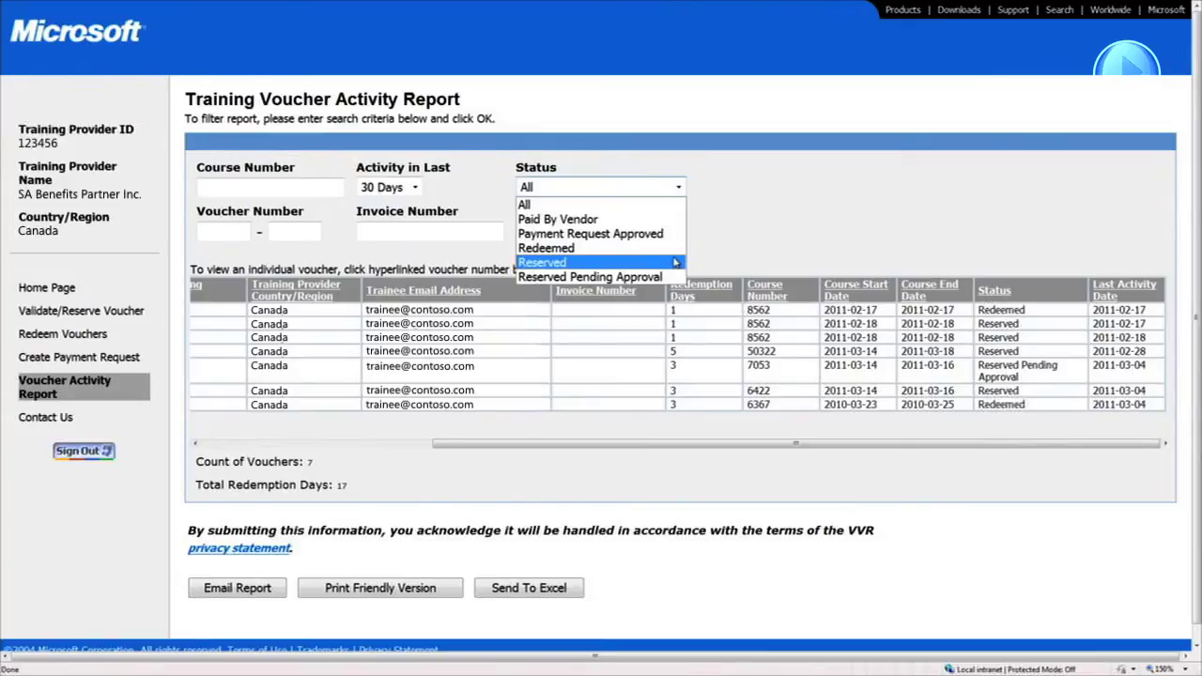
click(673, 250)
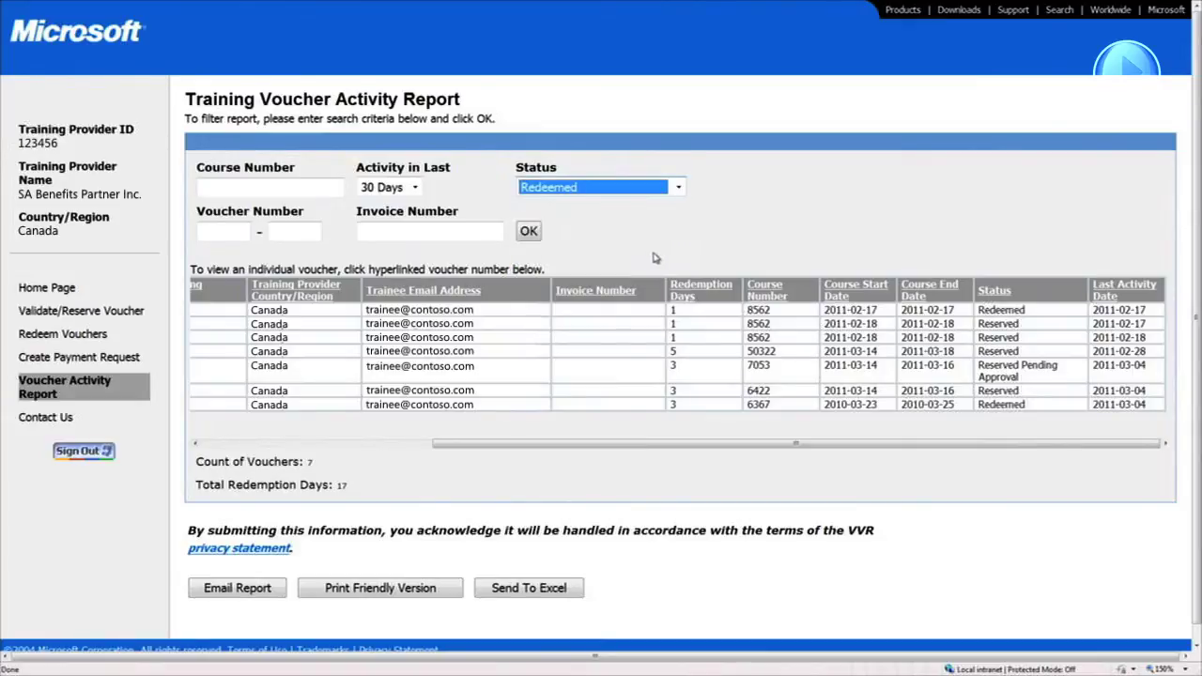
click(531, 233)
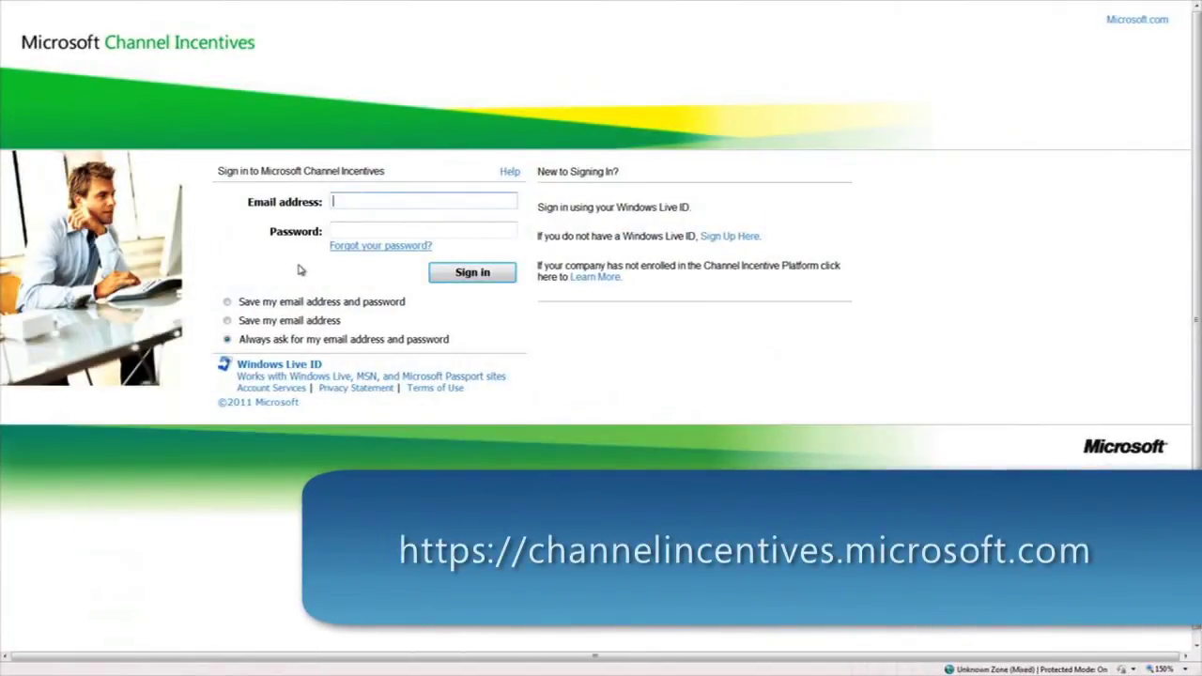
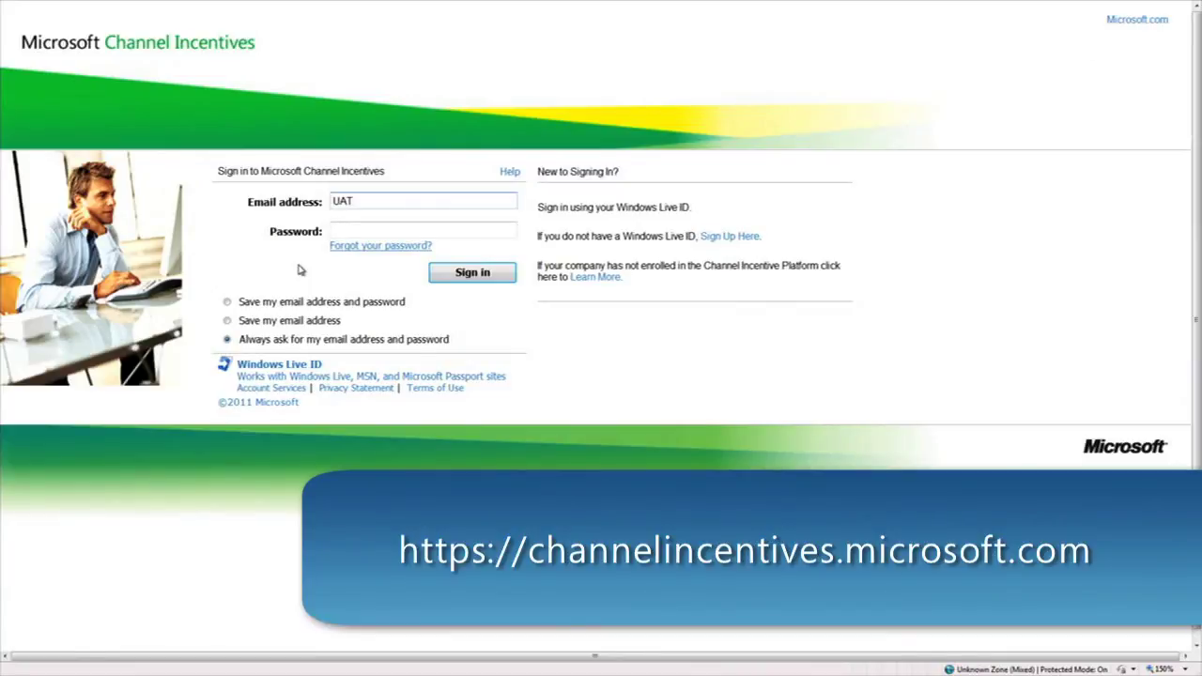
Sign in to Channel Incentives with the partner account's email address and password
key(Tab)
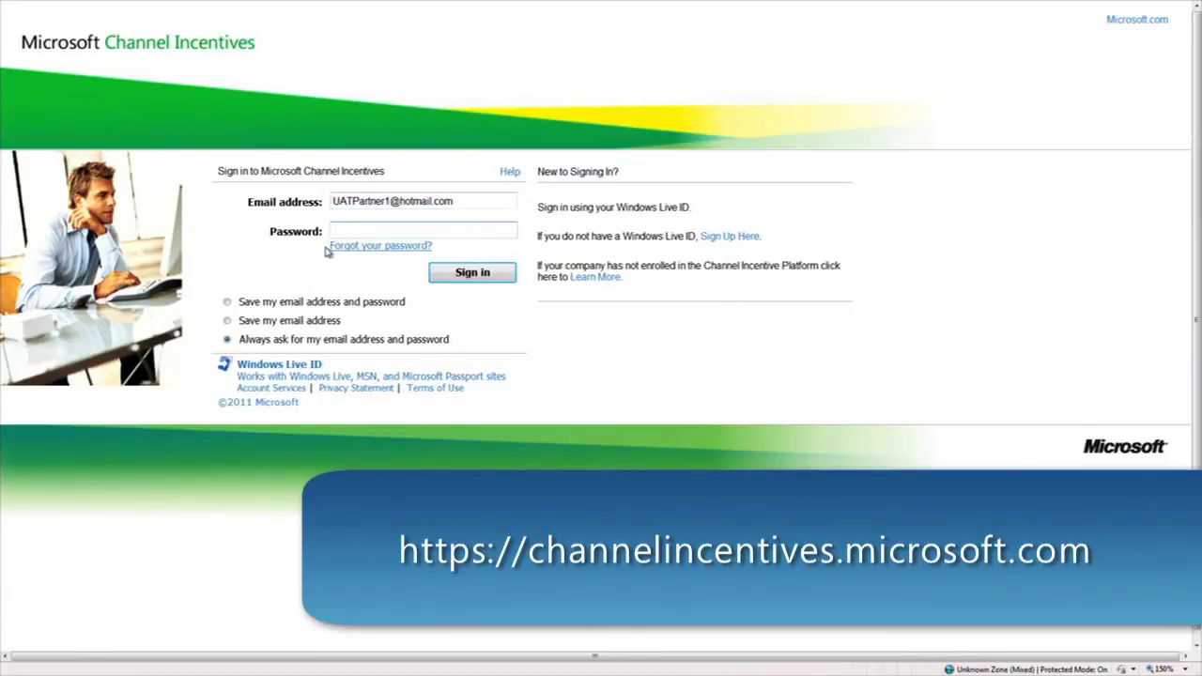
text(*********)
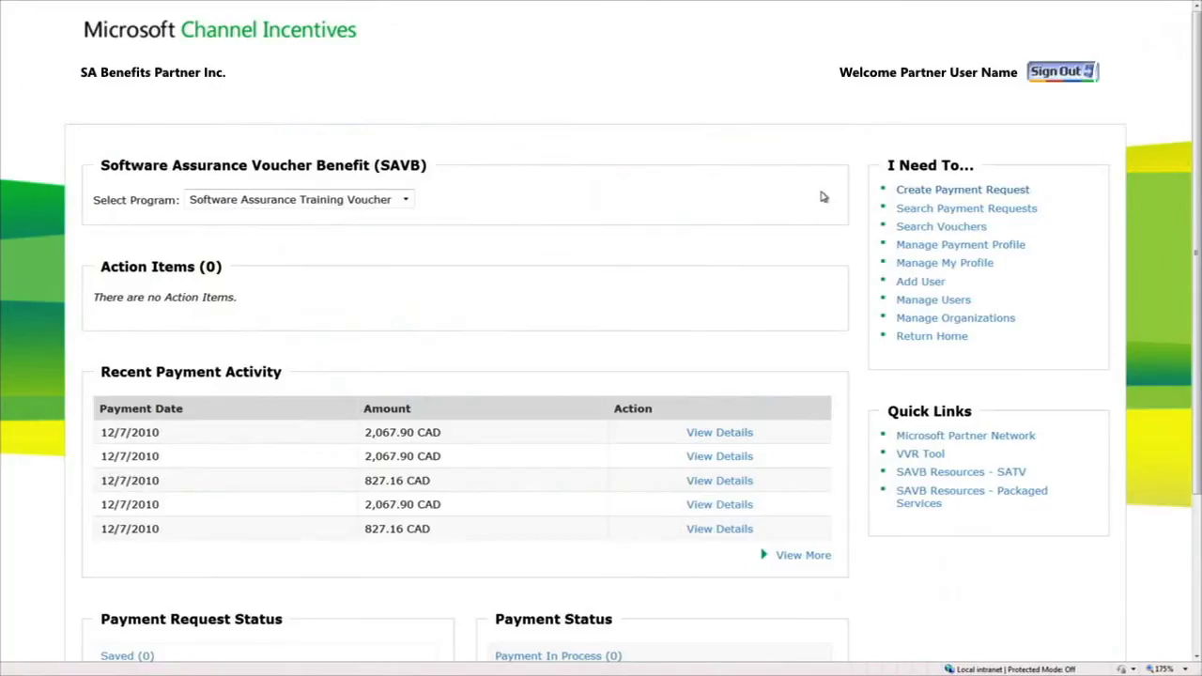
Start a payment request and search vouchers for Canada, Payment Profile 1234, SA Benefits Parter Inc., GST,HST
click(922, 191)
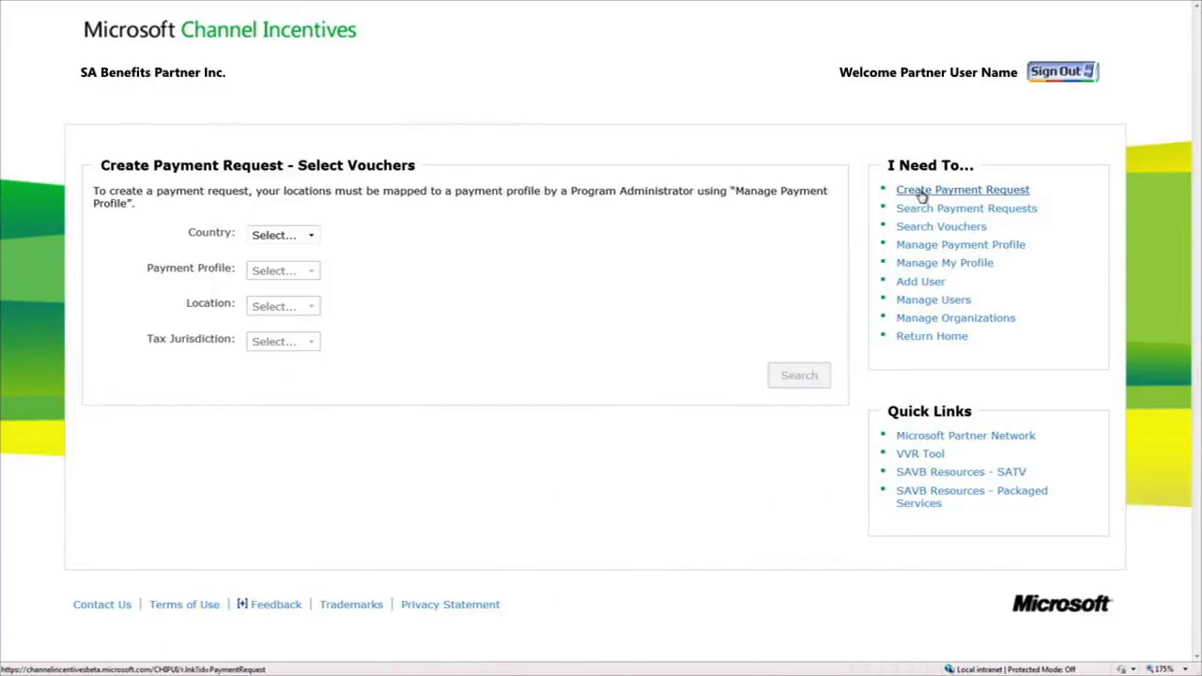
click(281, 242)
click(300, 265)
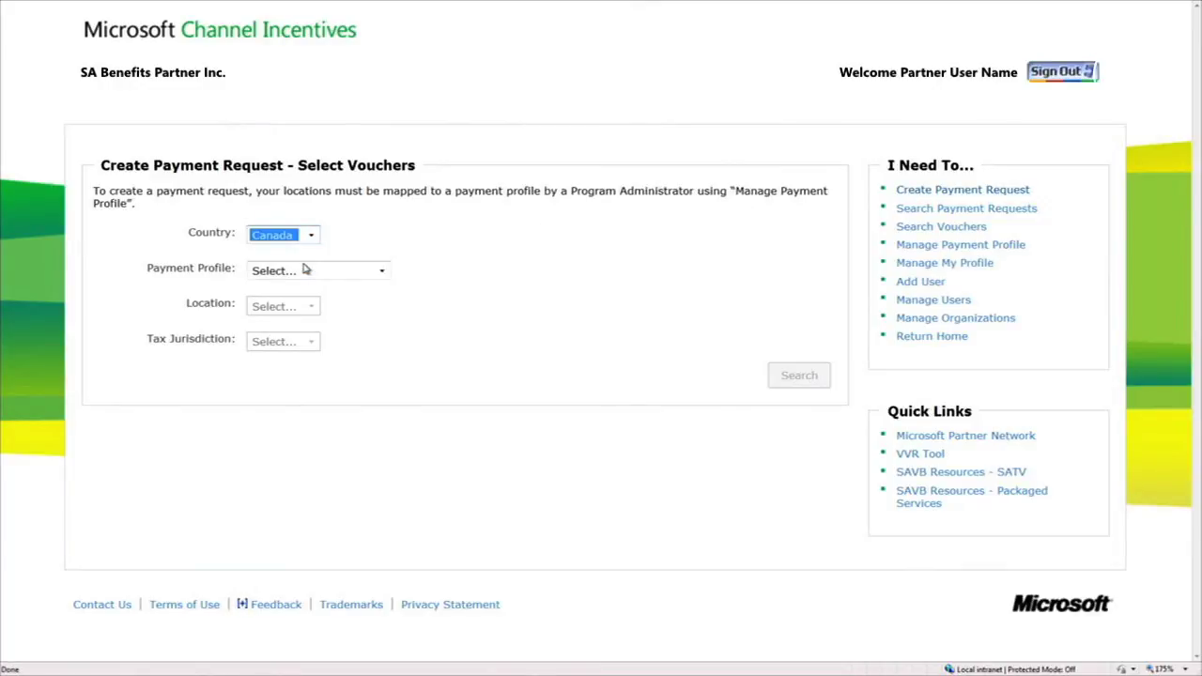
click(358, 276)
click(380, 299)
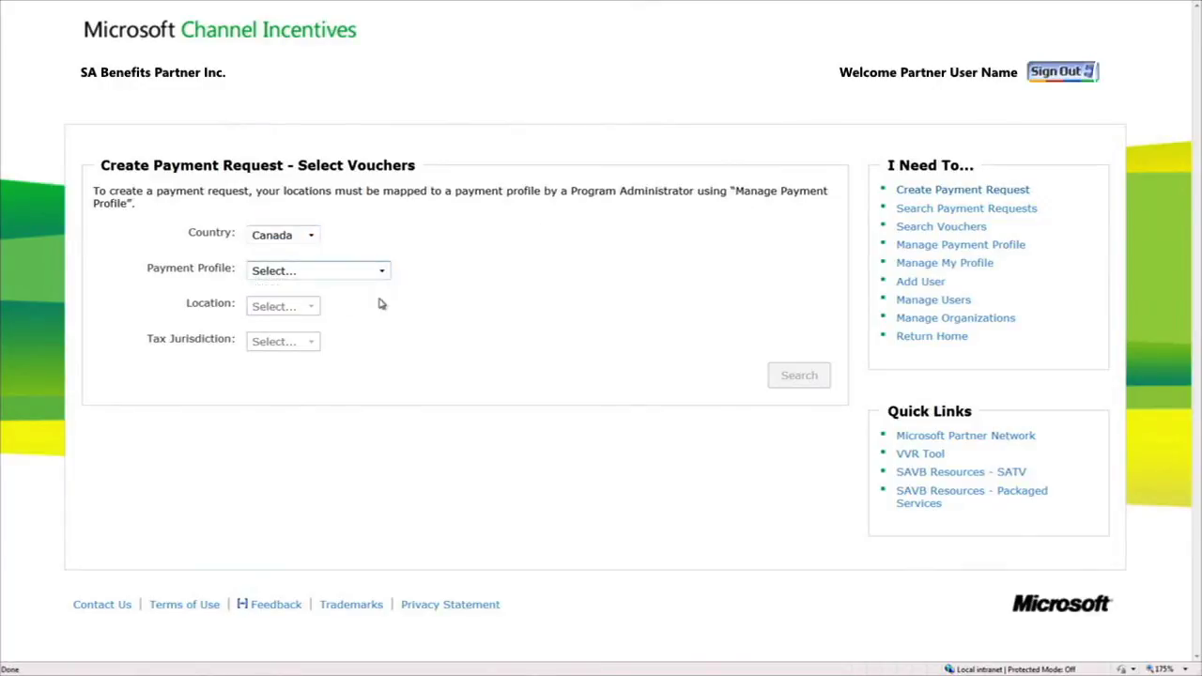
click(404, 306)
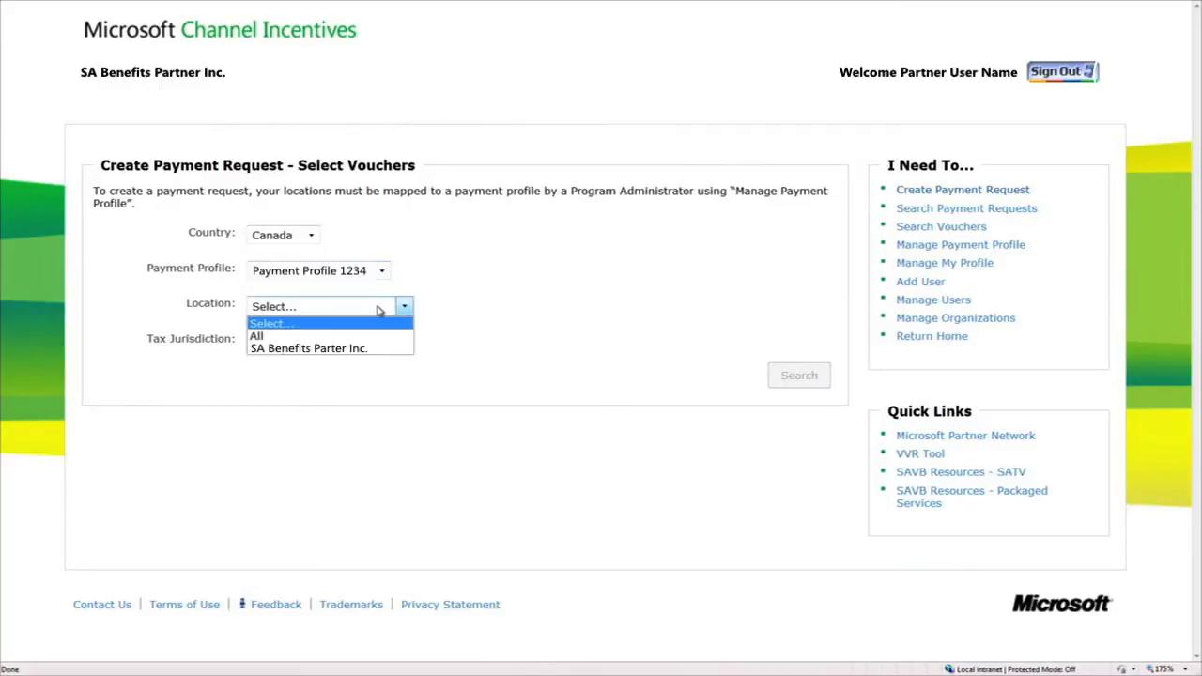
click(399, 348)
click(313, 342)
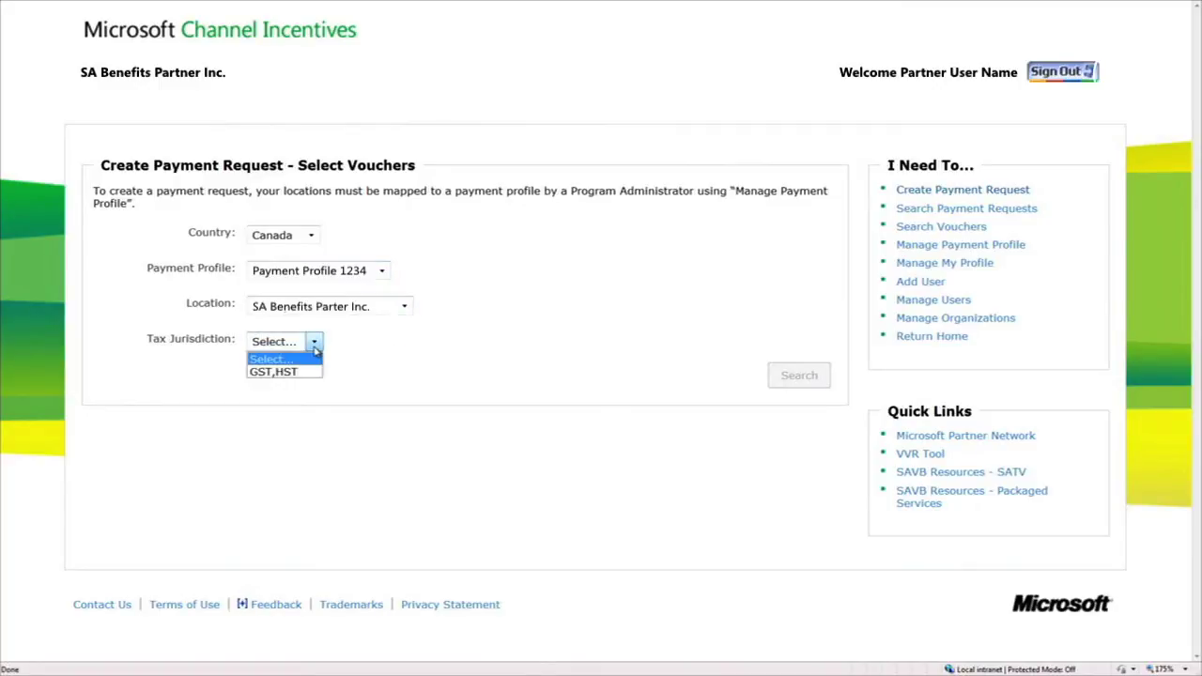
click(314, 373)
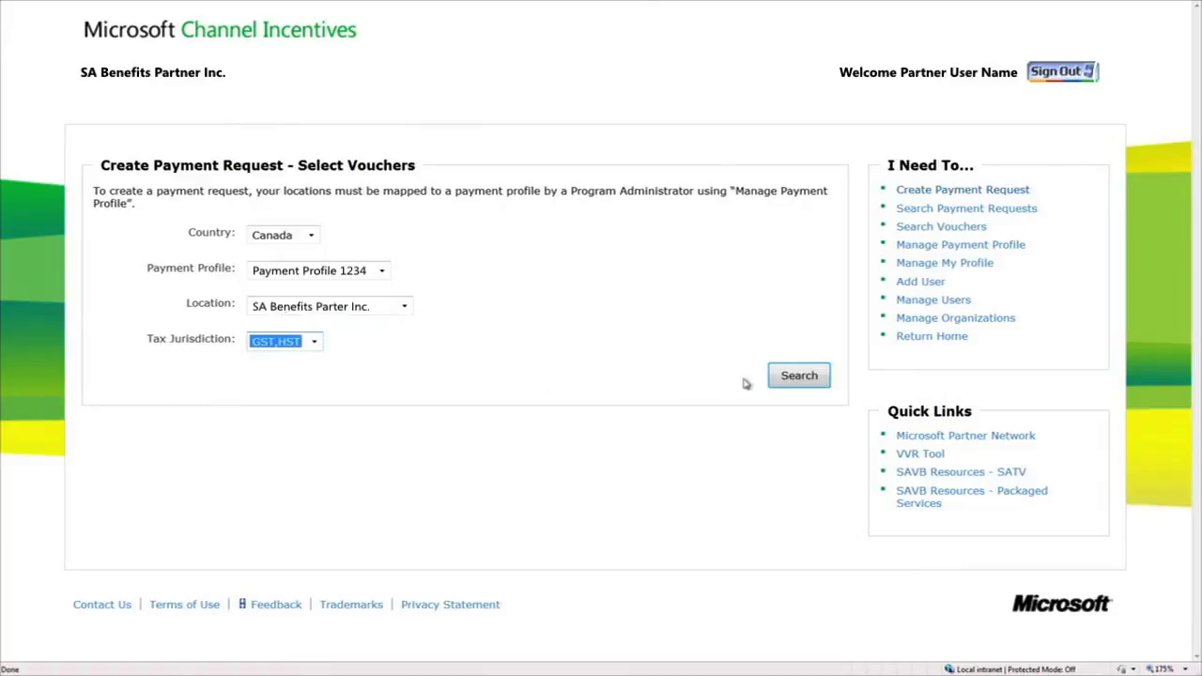
click(775, 378)
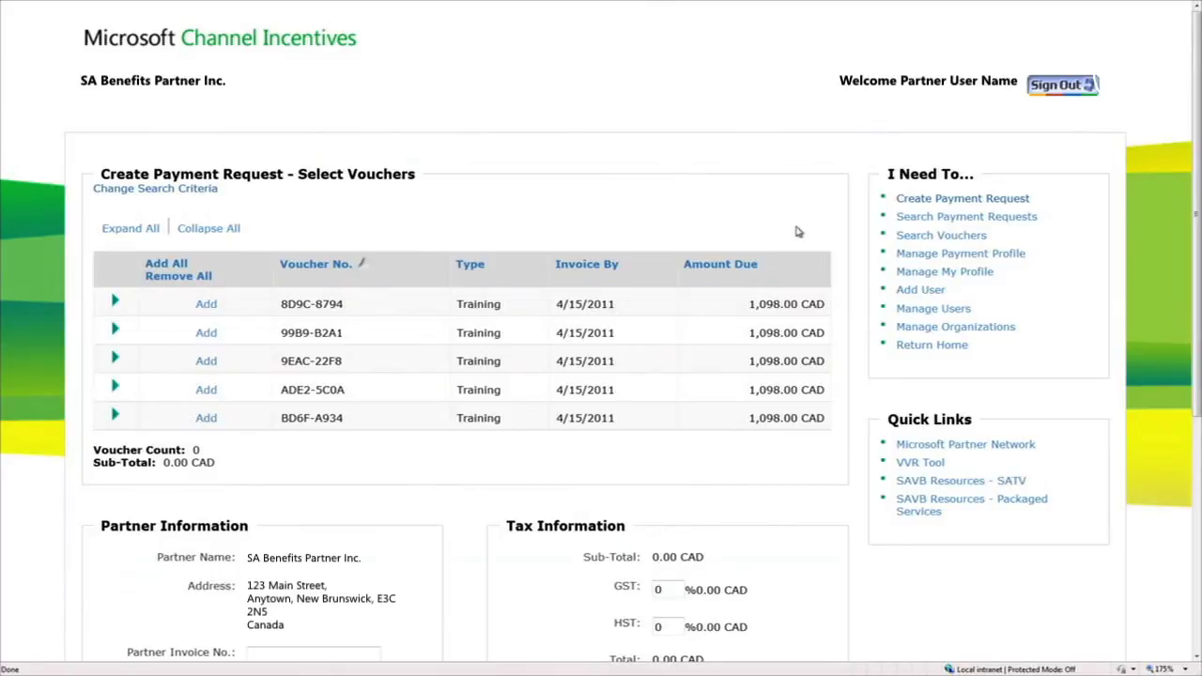
click(206, 304)
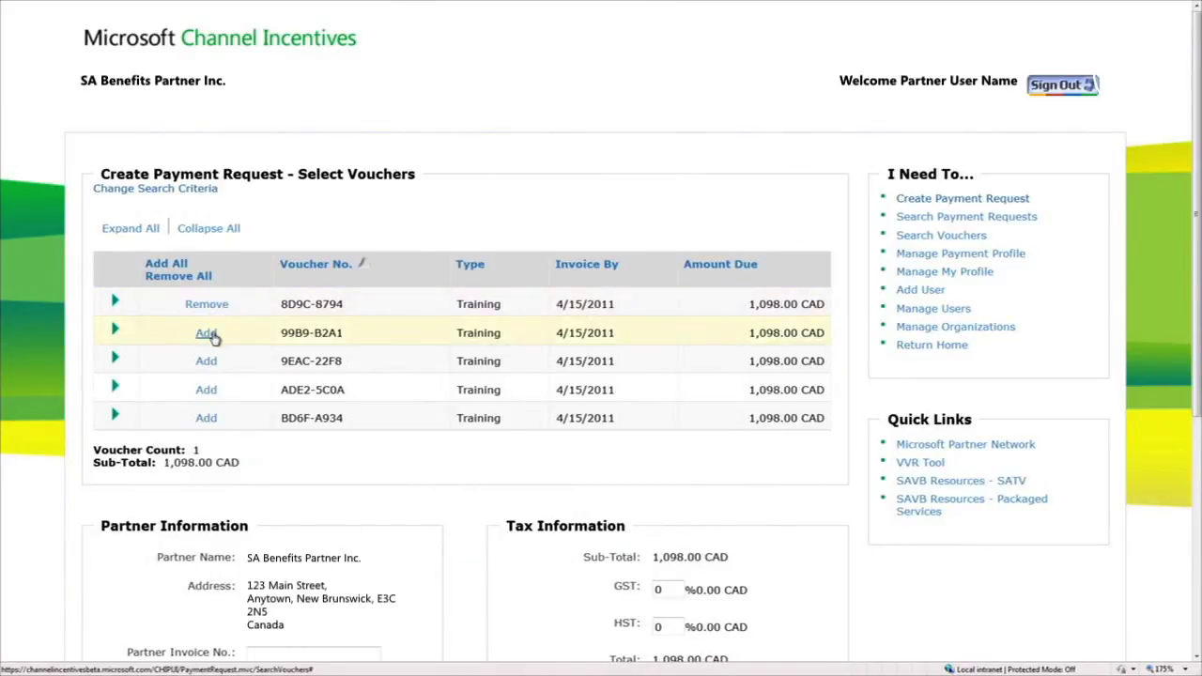
click(205, 333)
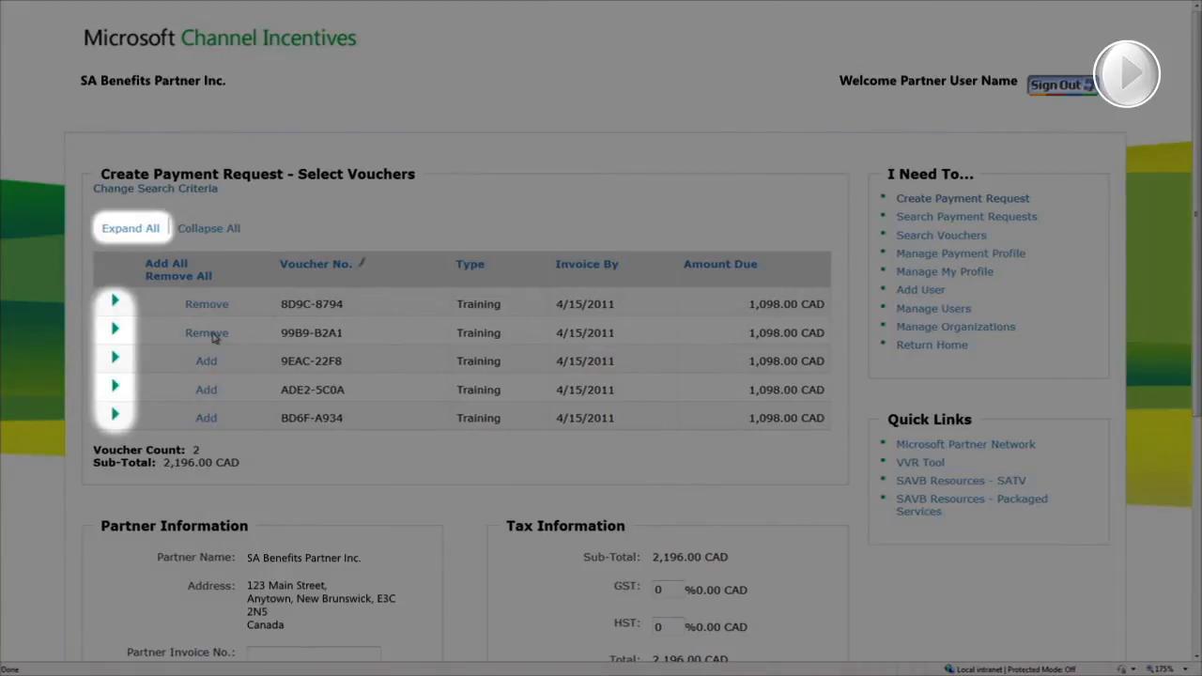
scroll(1188, 433, down, 5)
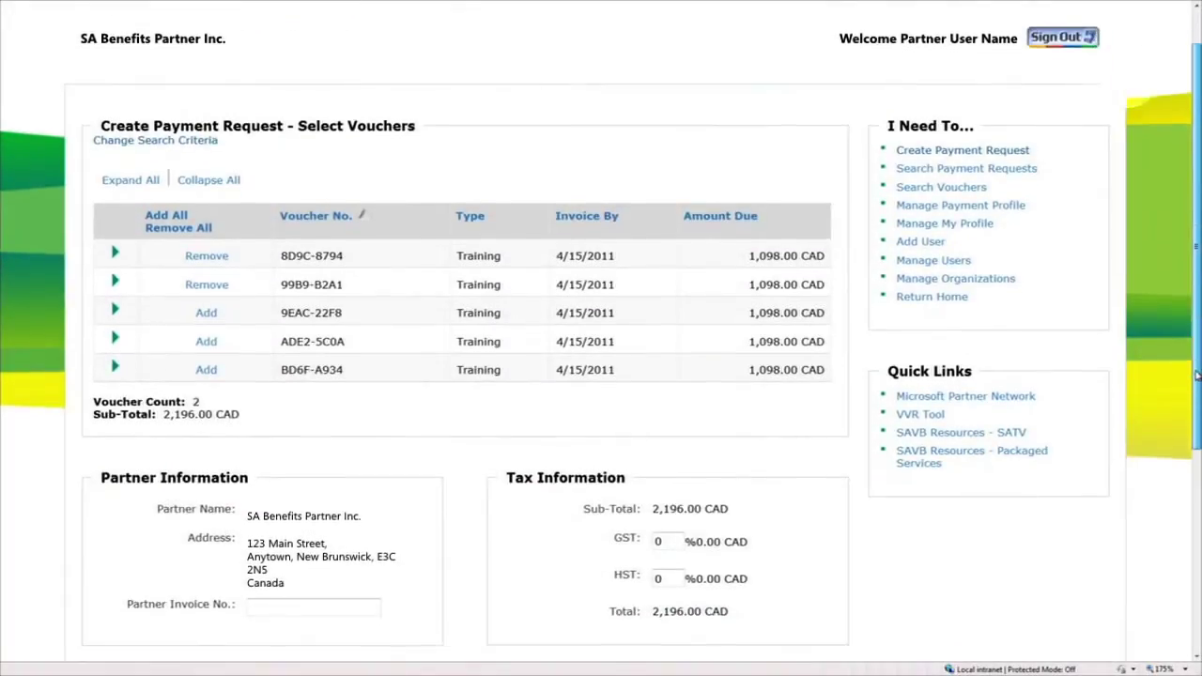
scroll(1188, 433, down, 3)
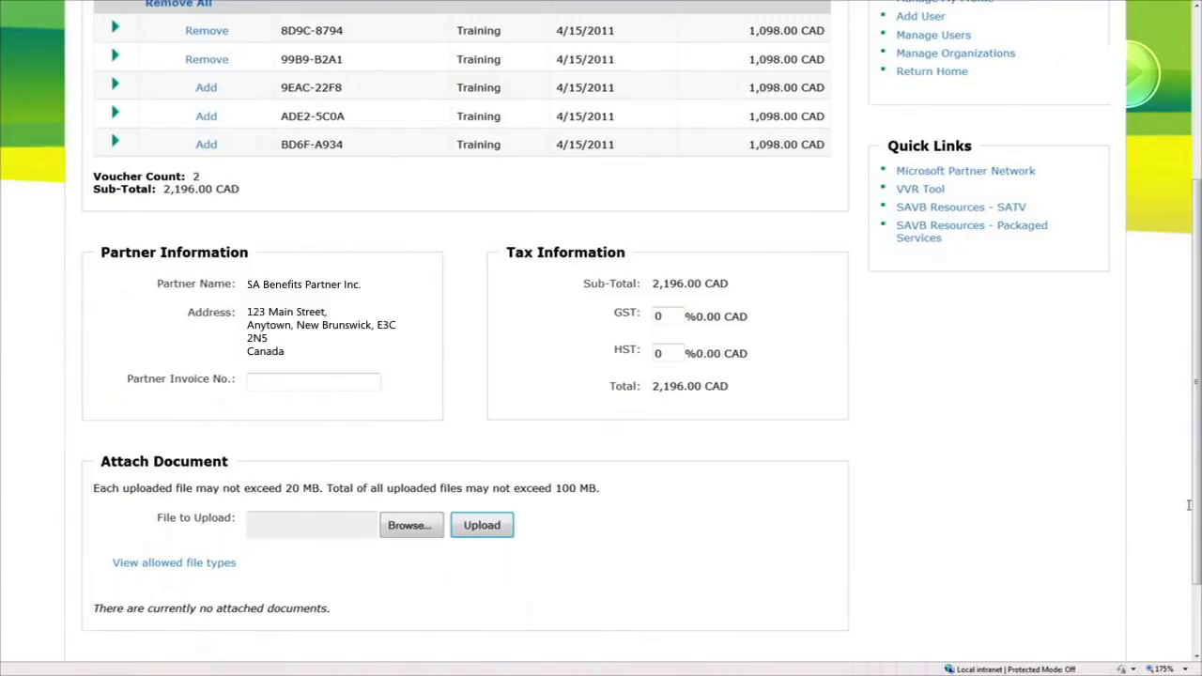
Enter 5% GST and 8% HST, raising the total to 2,481.48 CAD
double_click(661, 316)
text(5)
double_click(661, 353)
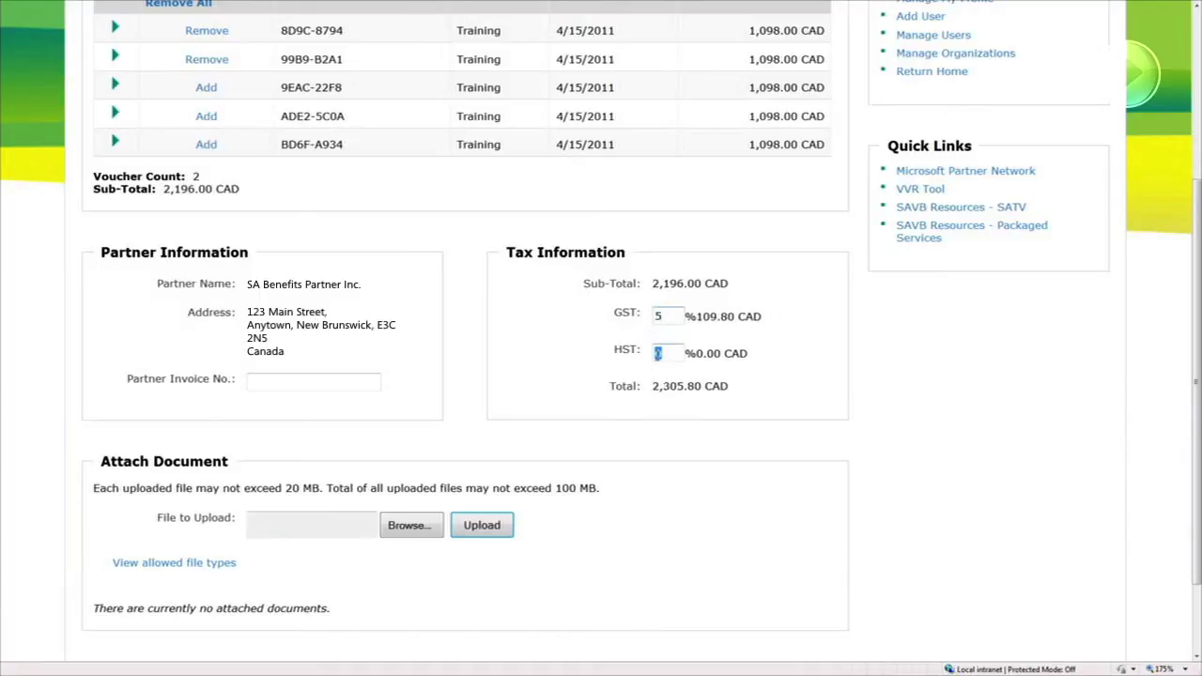
text(8)
click(642, 375)
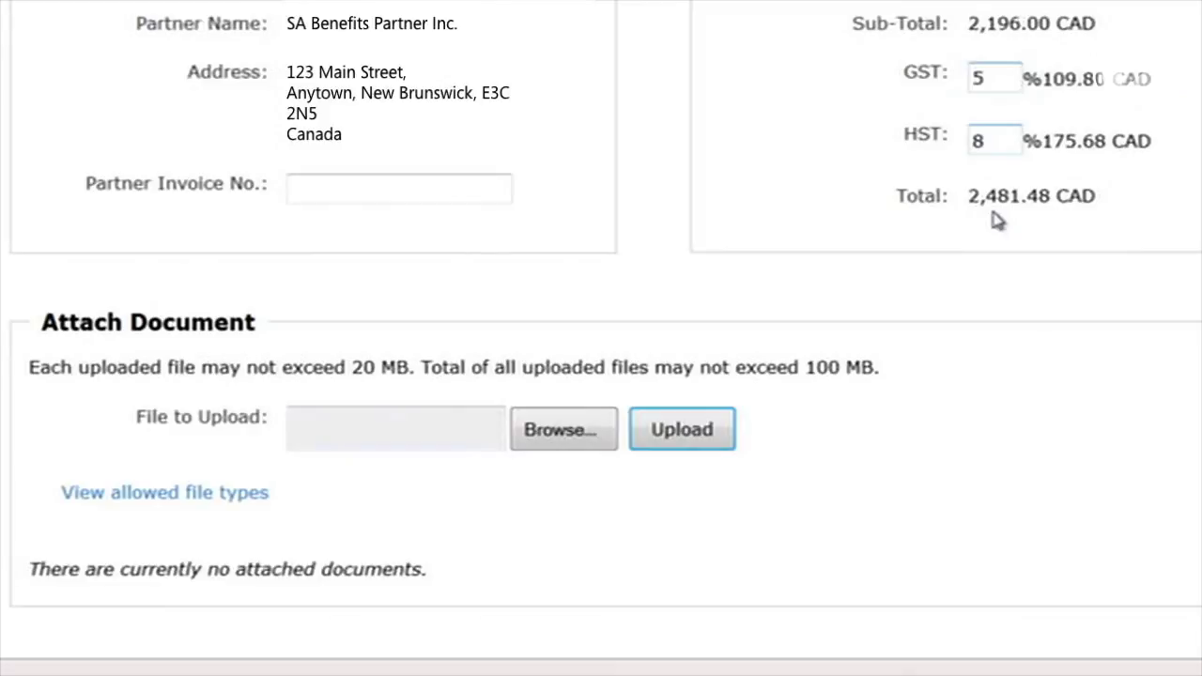
Select and upload Partner Company Invoice 1234.docx as the request's attachment
click(603, 429)
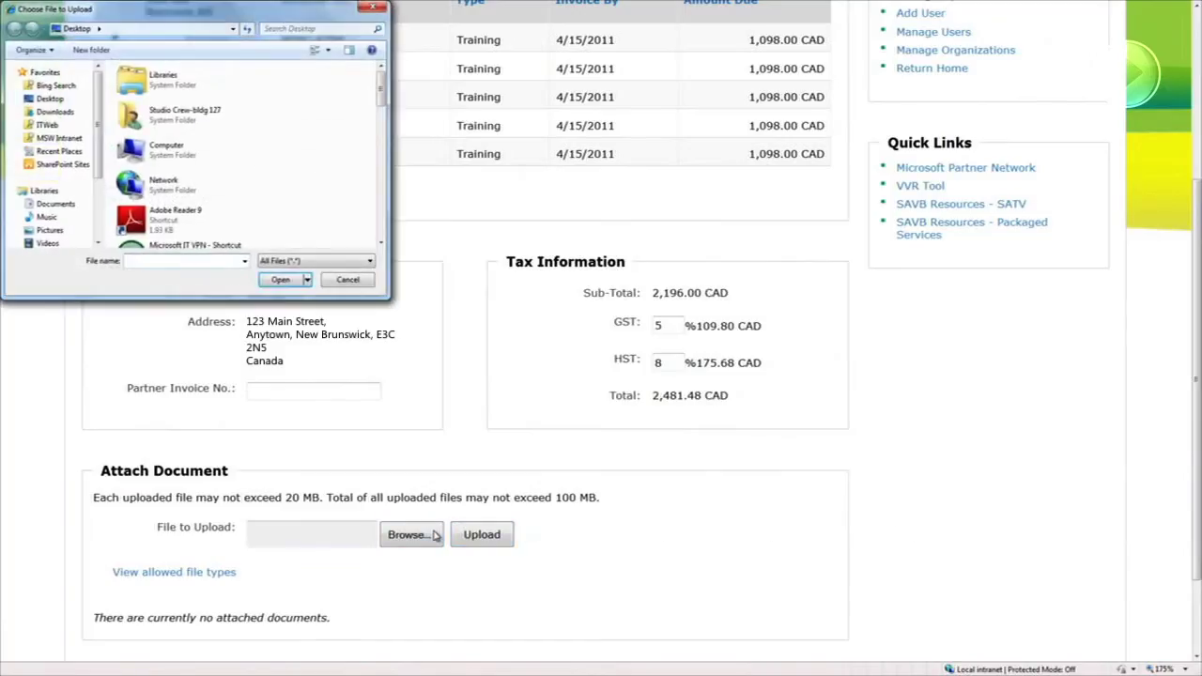
drag(382, 107, 365, 227)
click(207, 161)
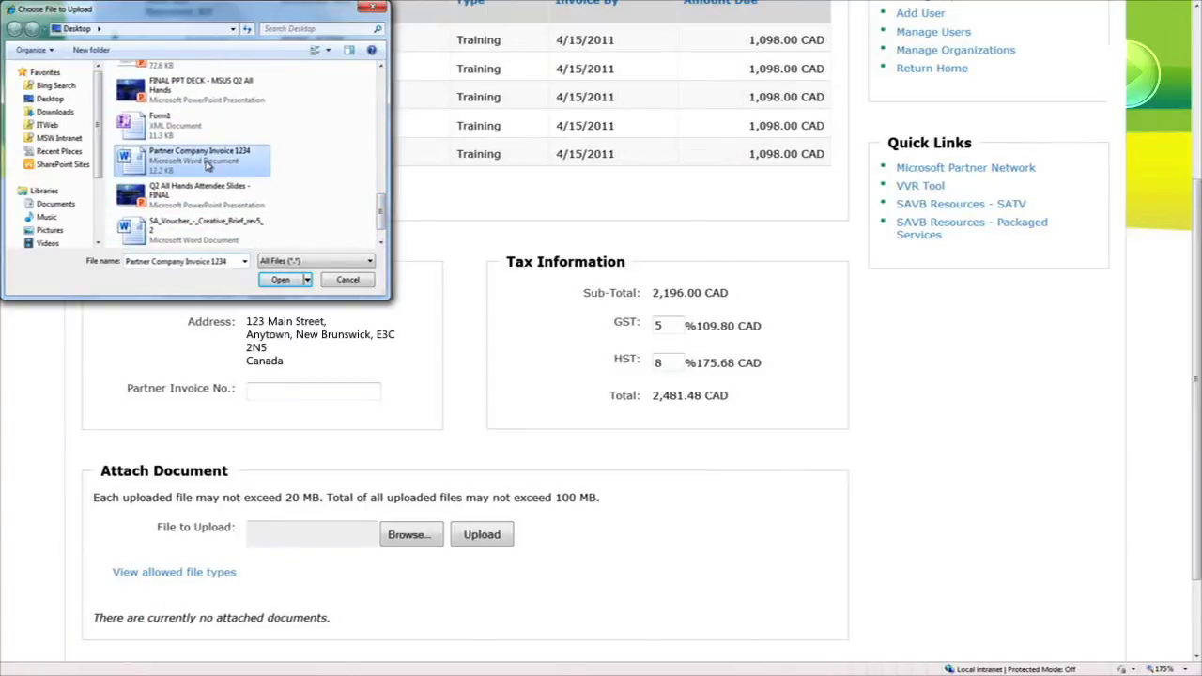
click(281, 280)
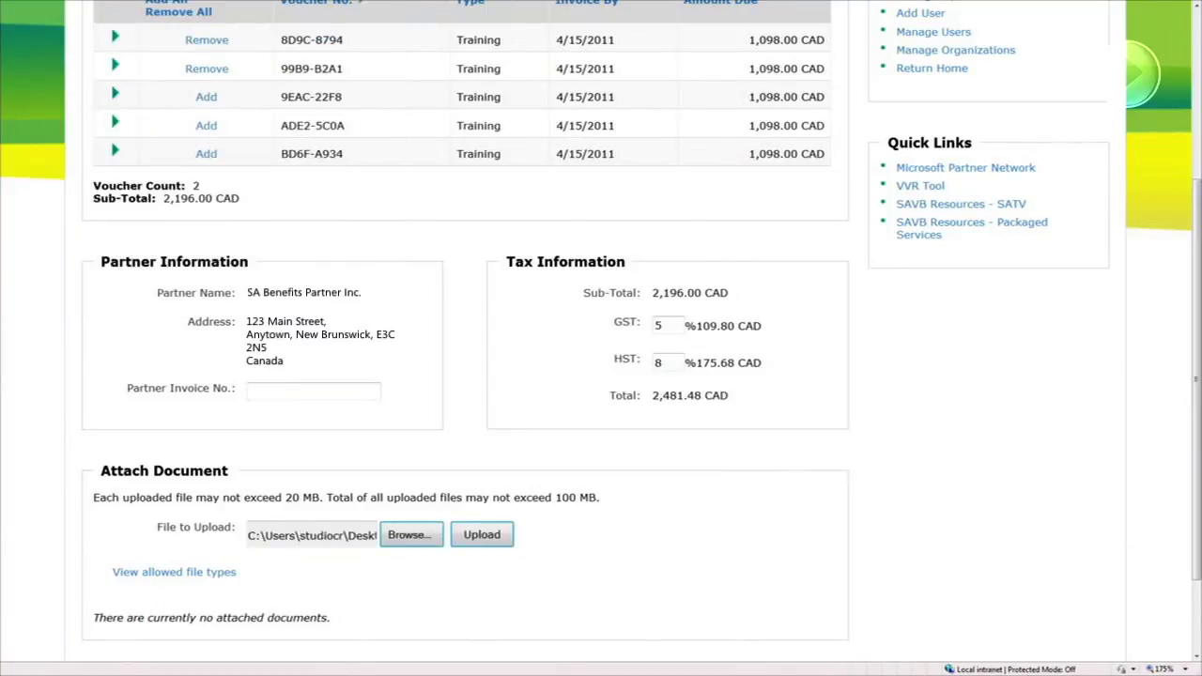
click(505, 536)
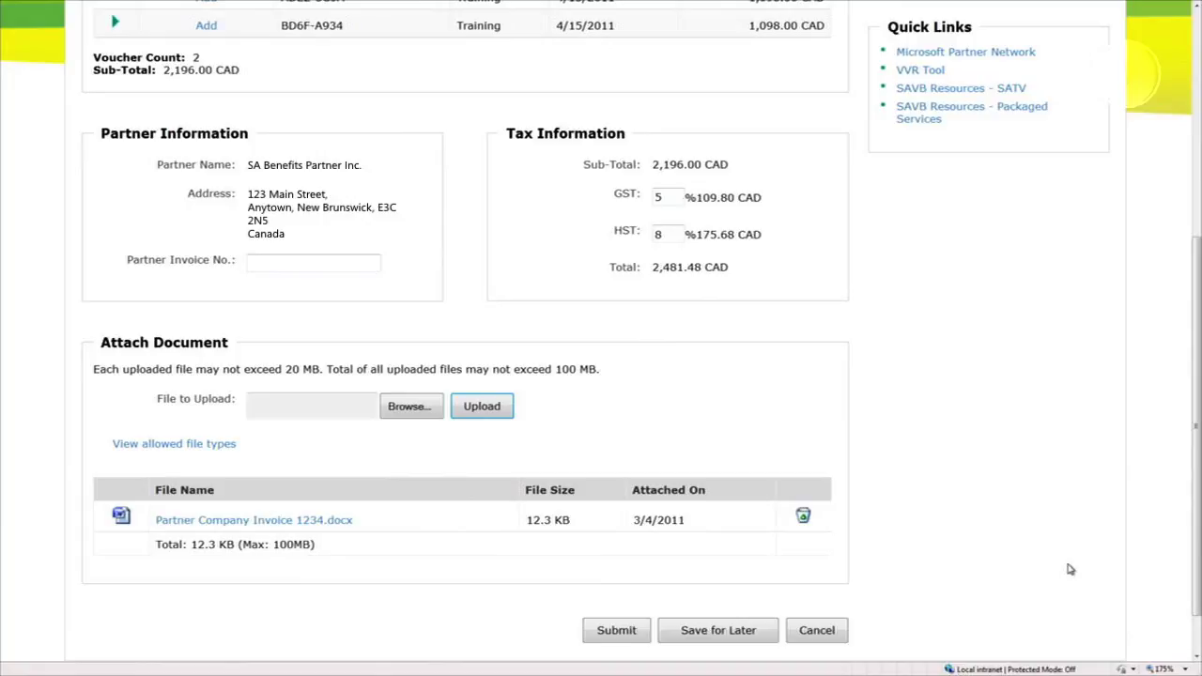
Enter 1234 in the Partner Invoice No. field
click(295, 261)
text(1)
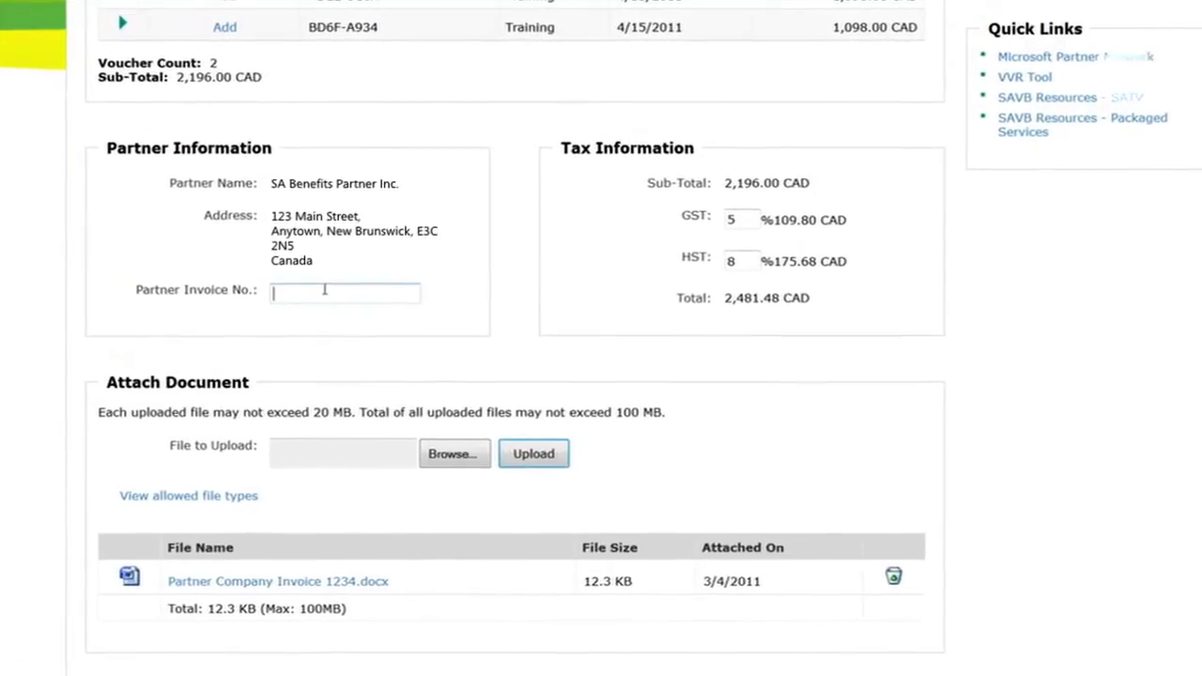
text(234)
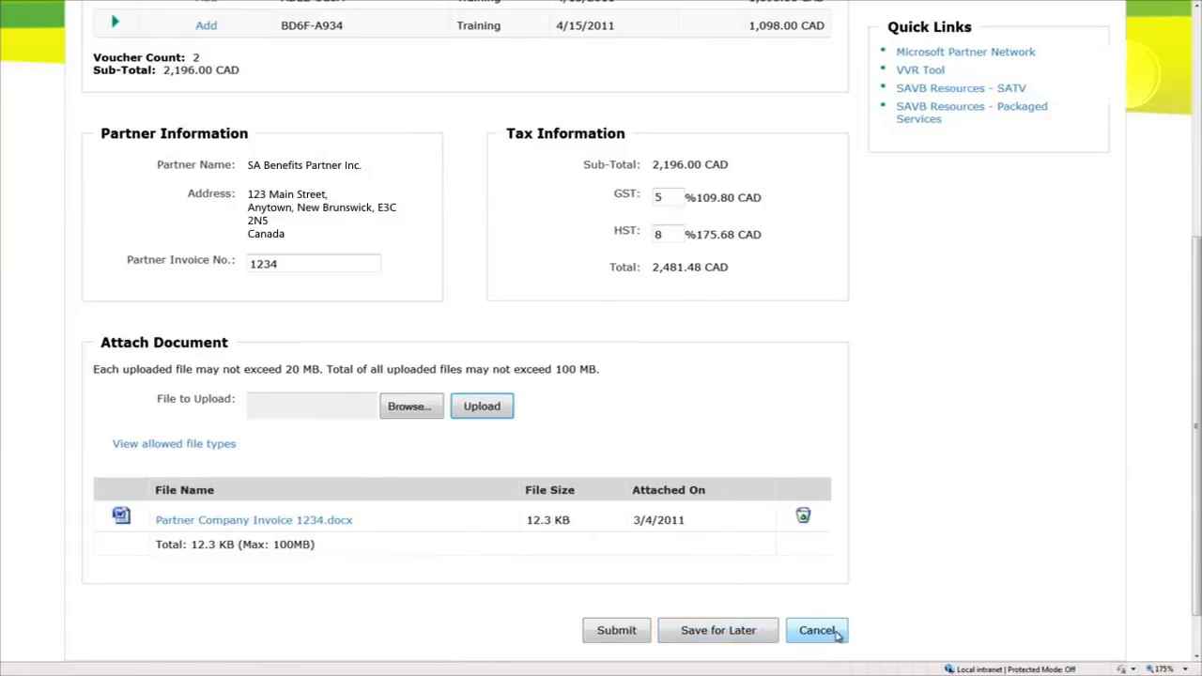
Submit the payment request and return to the SAVB home page from its confirmation
click(616, 630)
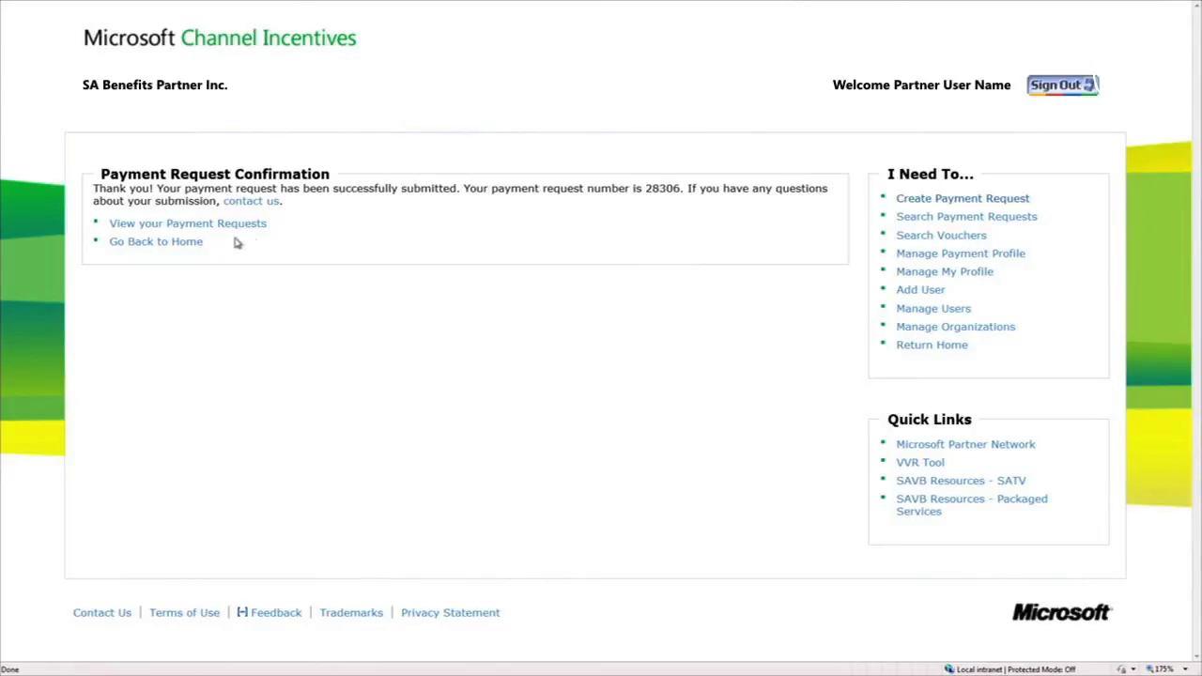
click(184, 247)
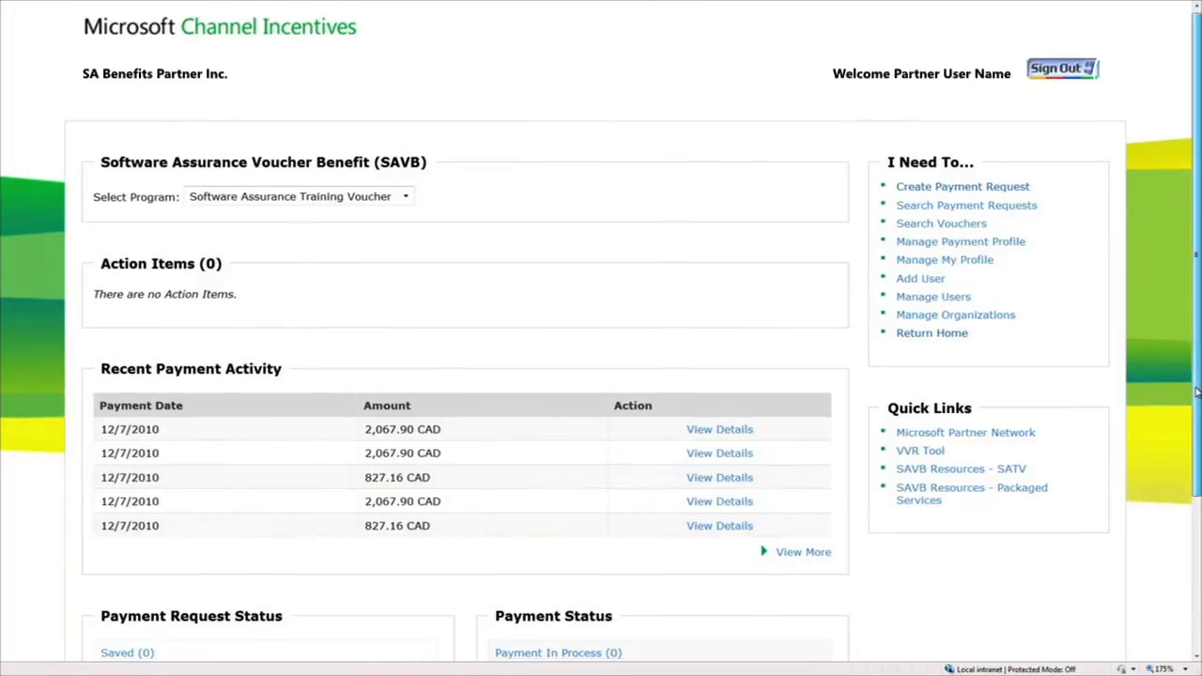
scroll(984, 439, down, 2)
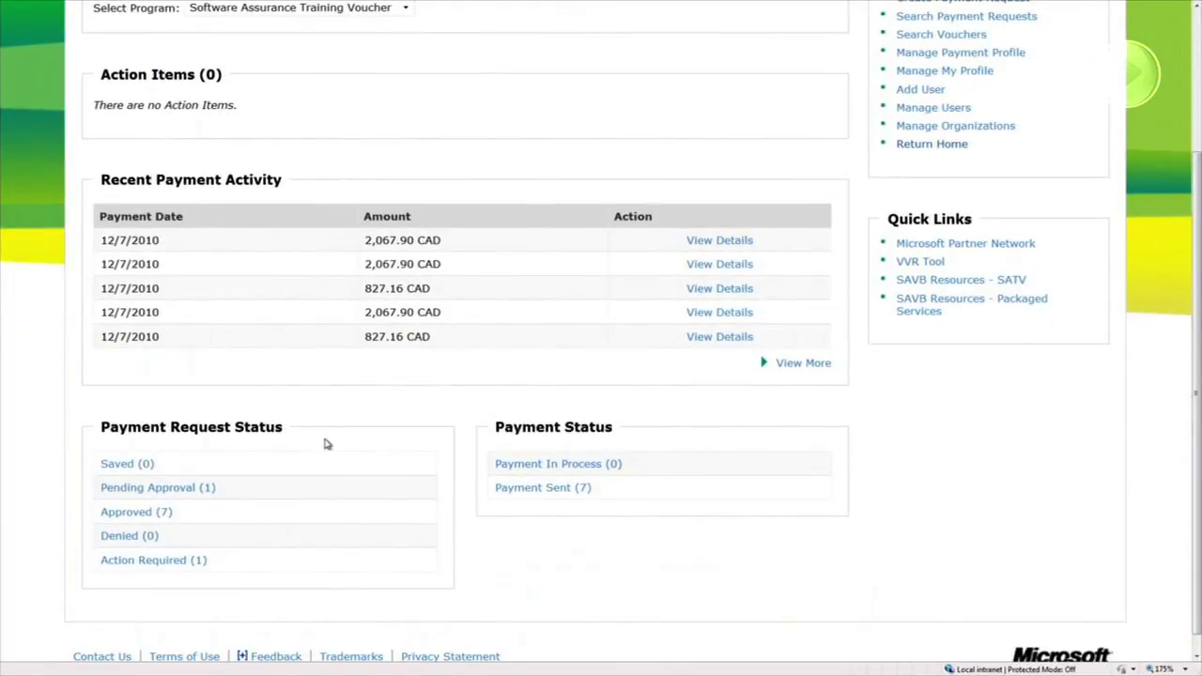